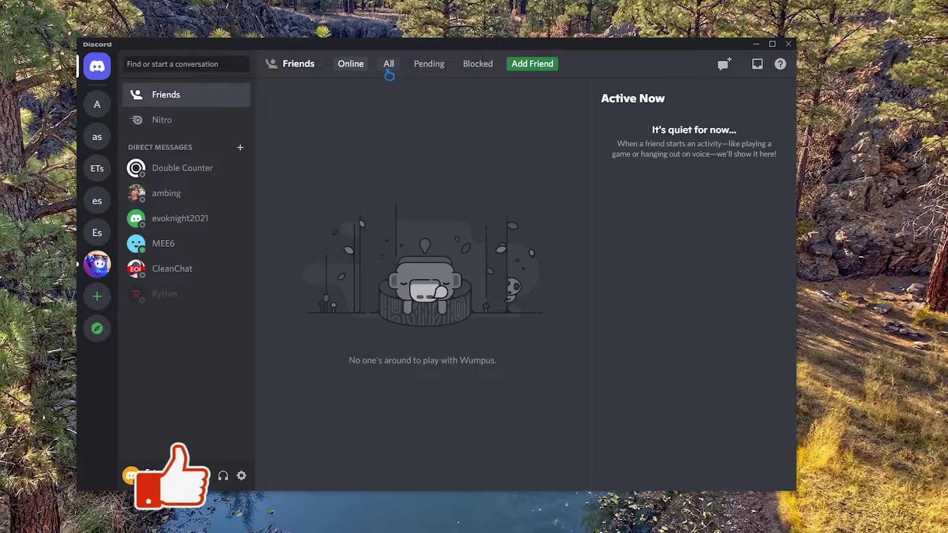
Switch the friends list to All and back to Online, then open the Fall Guys server
left_click(389, 69)
left_click(351, 64)
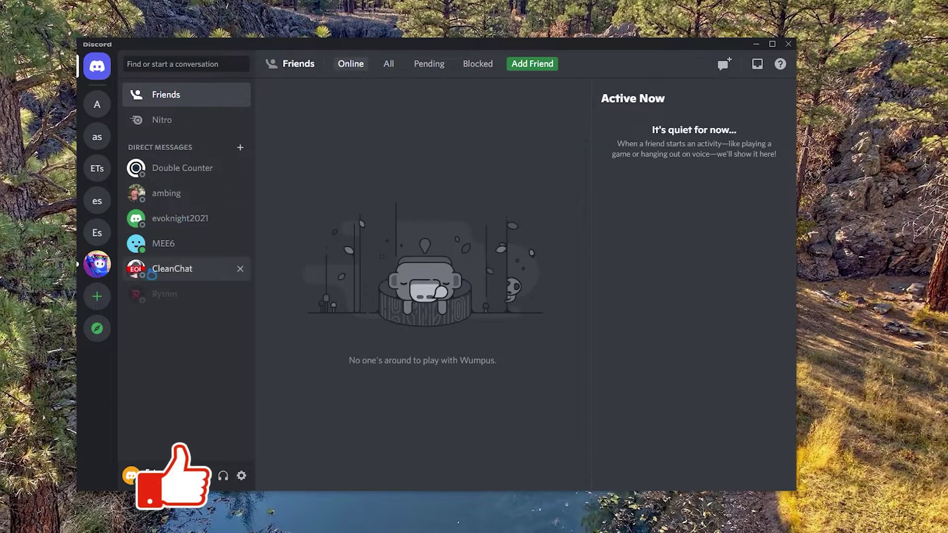
left_click(97, 265)
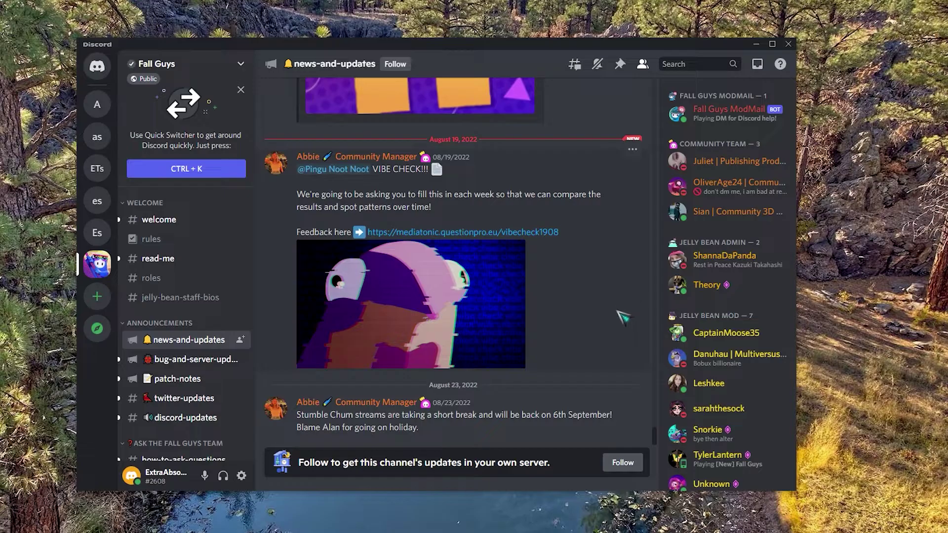
Set up following news-and-updates, targeting your own server's general channel
left_click(623, 464)
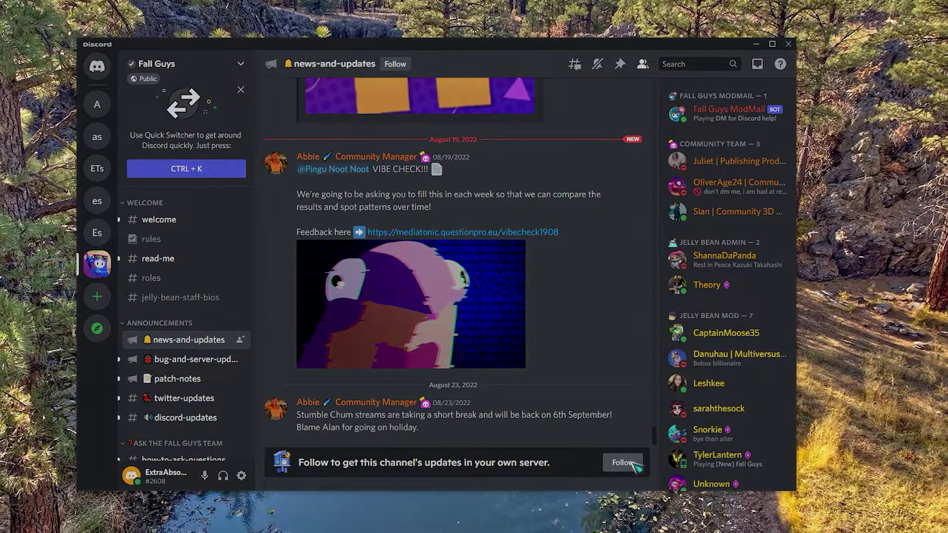
left_click(396, 272)
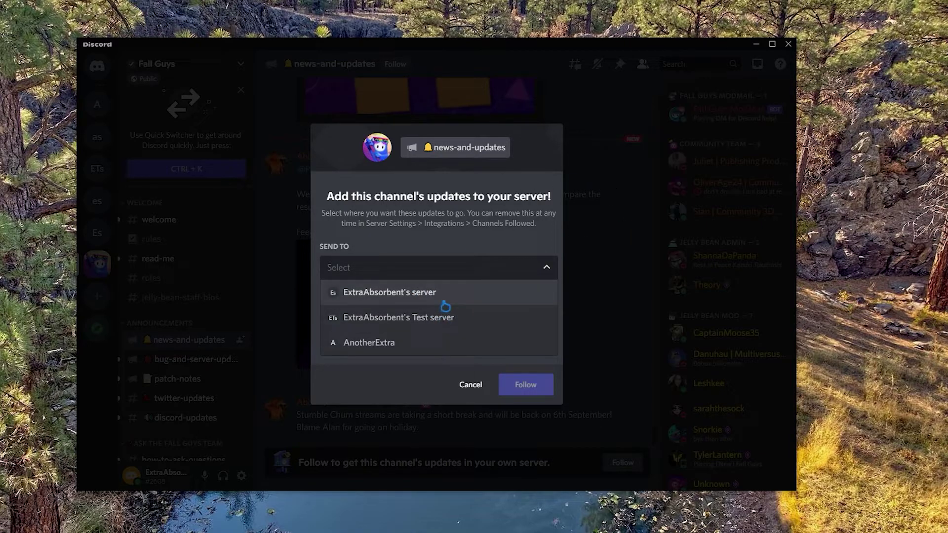
left_click(445, 303)
left_click(474, 320)
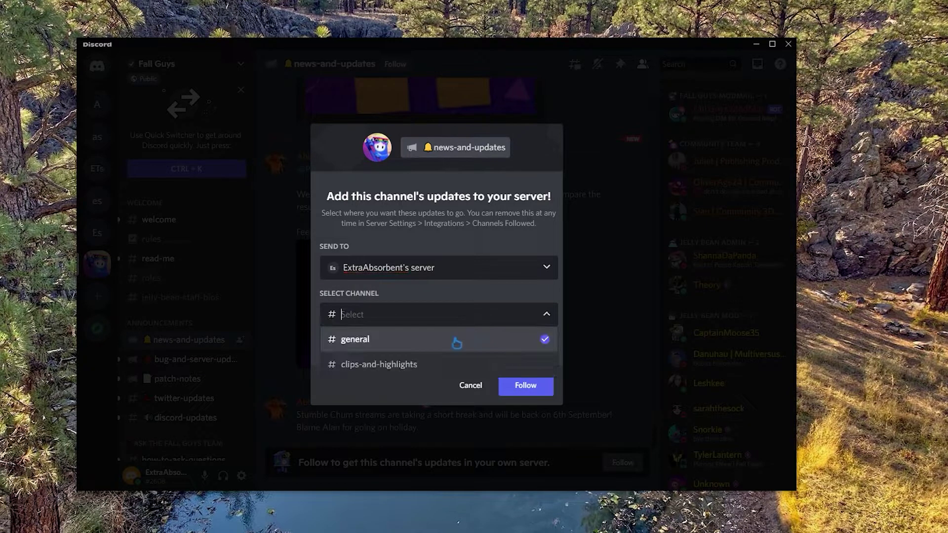
left_click(439, 340)
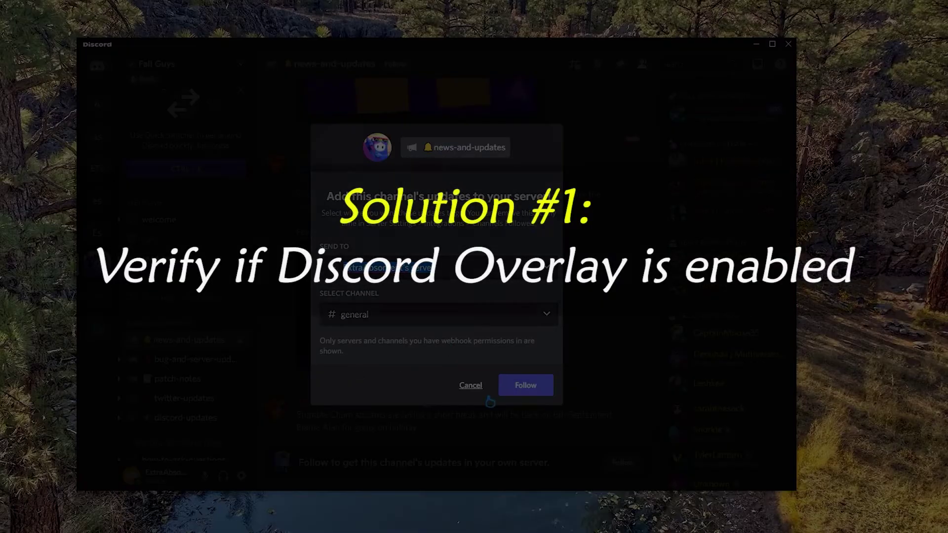
Cancel the follow prompt, scroll up the chat, and open the bug-and-server-updates channel
left_click(470, 386)
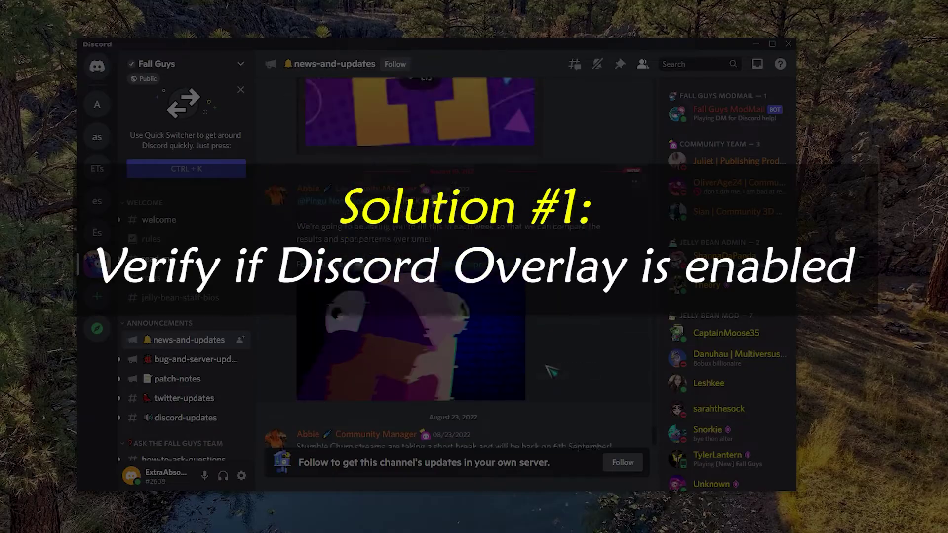
scroll(551, 371, "up", 10)
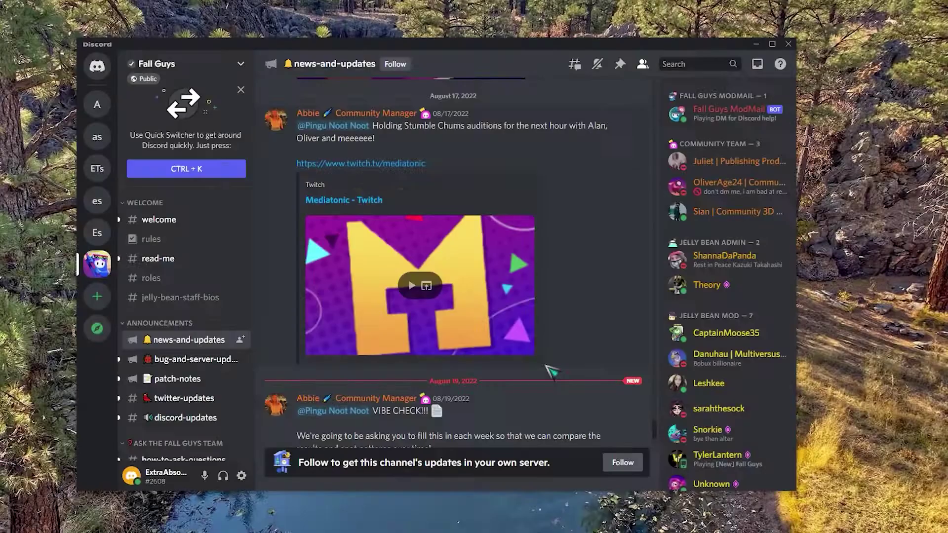
scroll(552, 372, "up", 3)
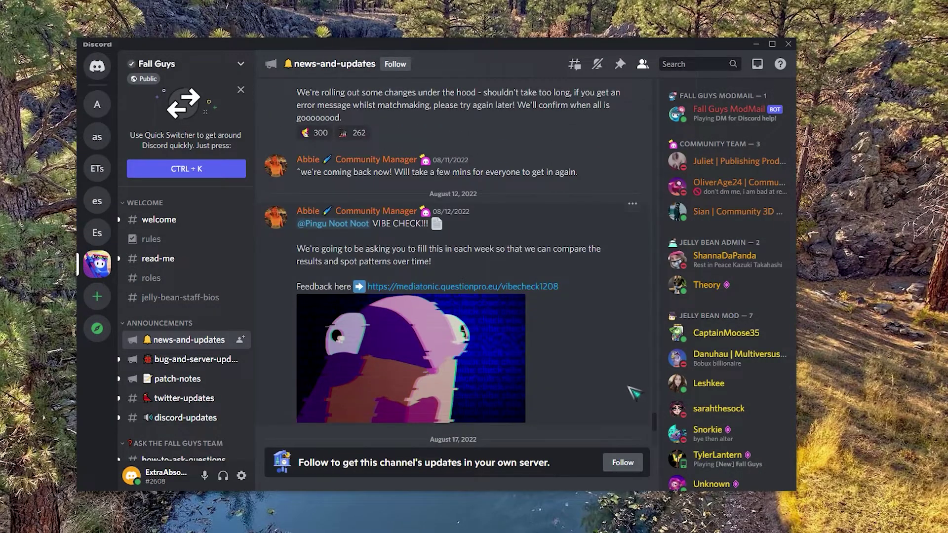
scroll(634, 392, "up", 5)
scroll(634, 392, "up", 10)
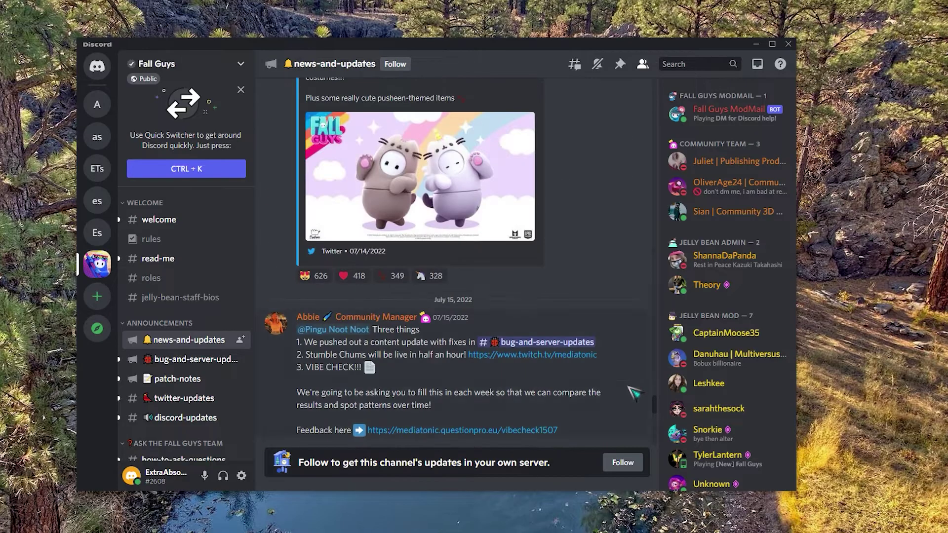
scroll(634, 392, "up", 6)
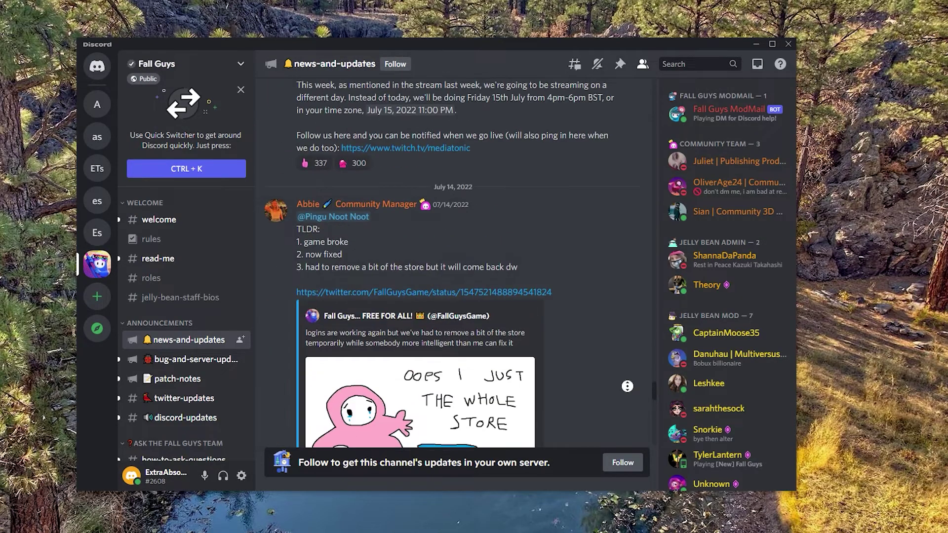
scroll(628, 360, "up", 3)
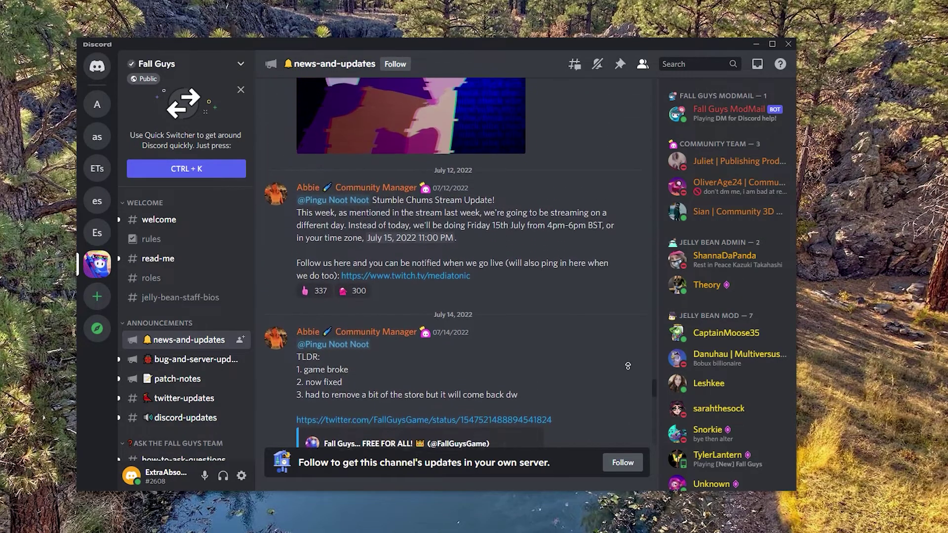
scroll(628, 363, "up", 3)
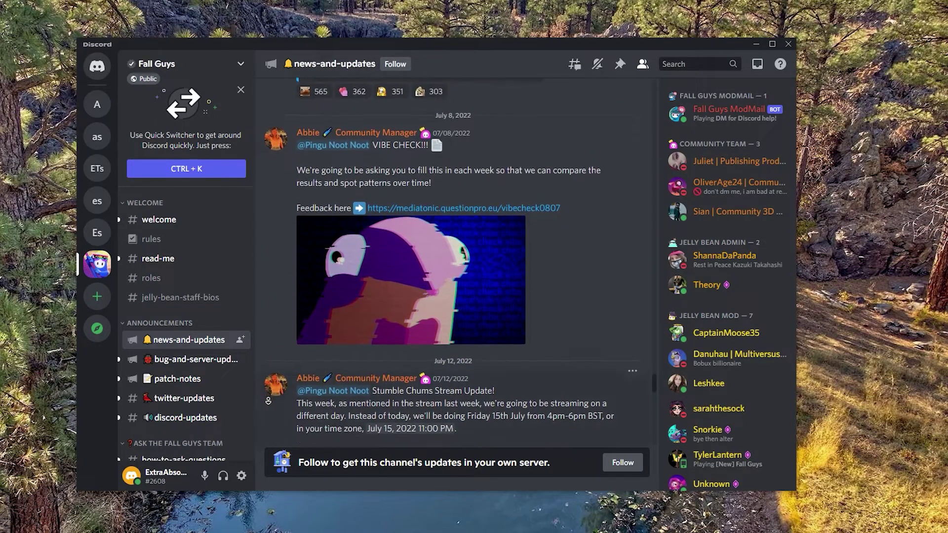
left_click(175, 367)
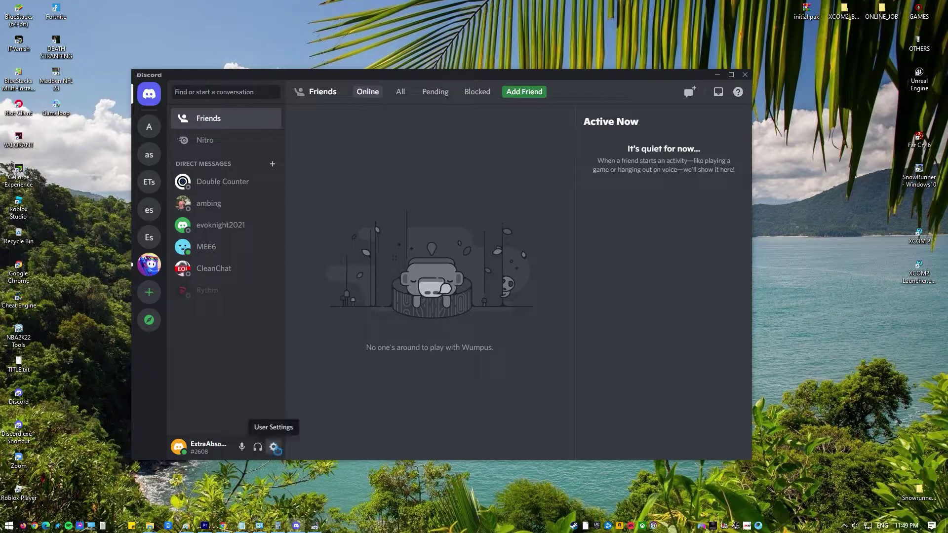
Turn on Enable in-game overlay in User Settings' Game Overlay section
left_click(273, 447)
scroll(260, 316, "down", 6)
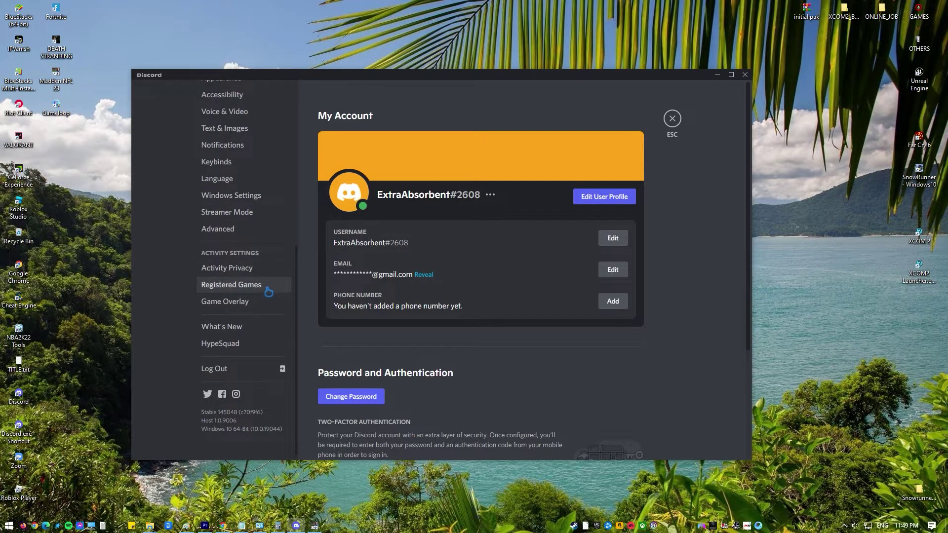
left_click(232, 161)
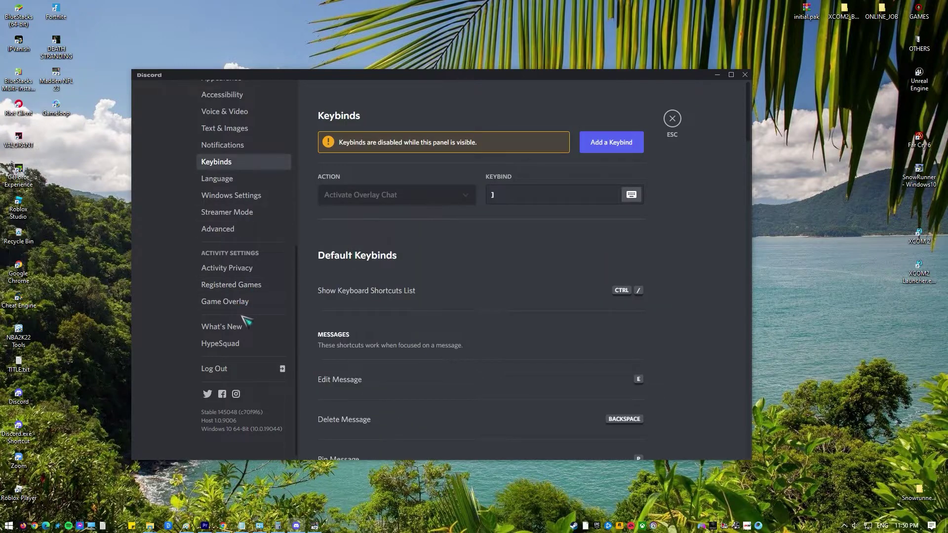
left_click(274, 310)
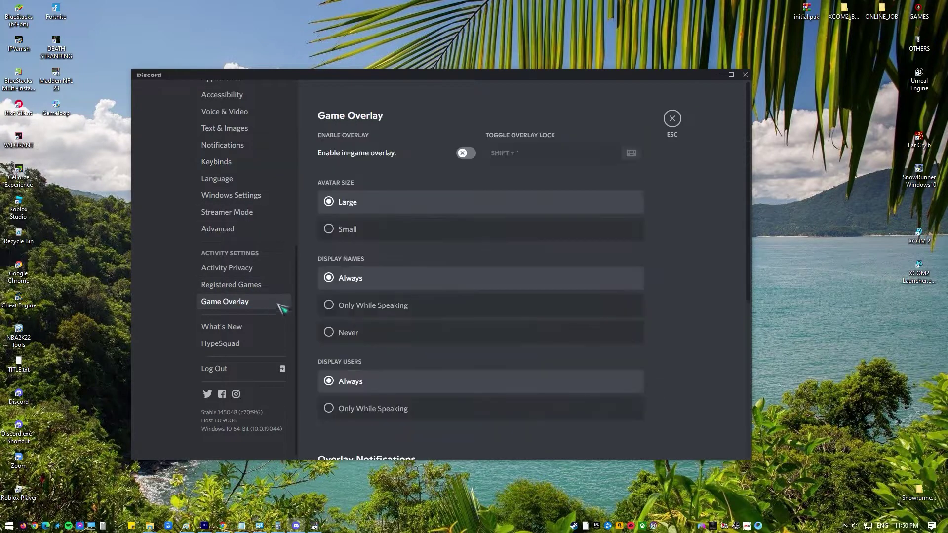
left_click(473, 159)
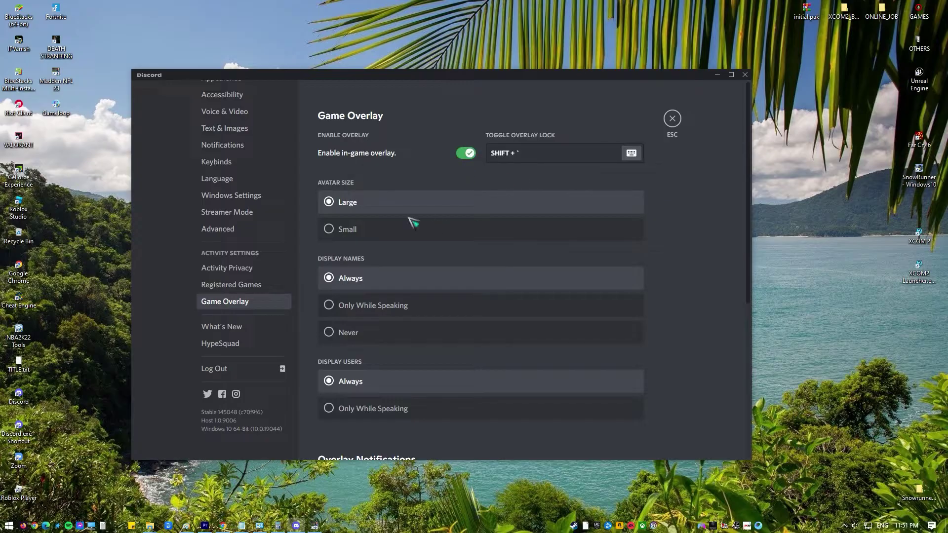
Enable the overlay for F1 2021, NBA 2K22 and DEATH STRANDING in Registered Games
left_click(246, 289)
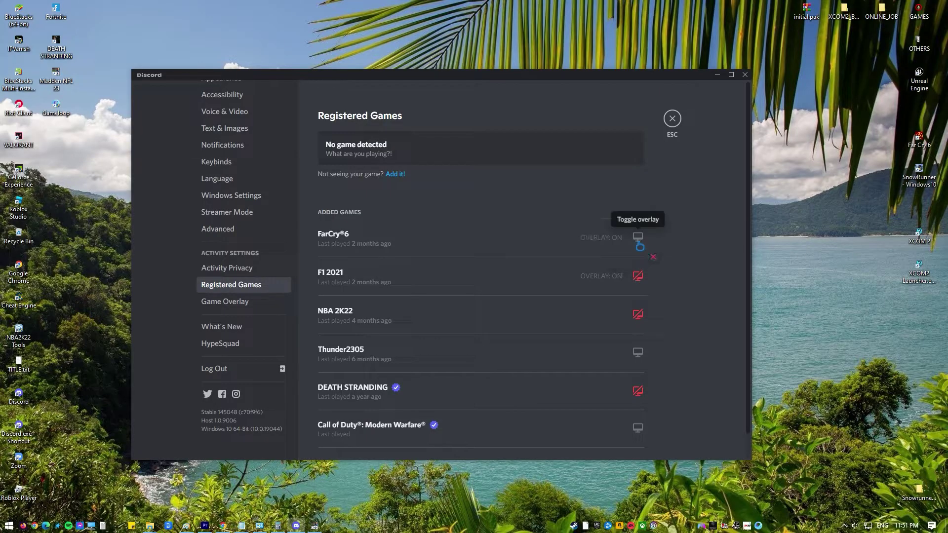
left_click(637, 274)
left_click(638, 314)
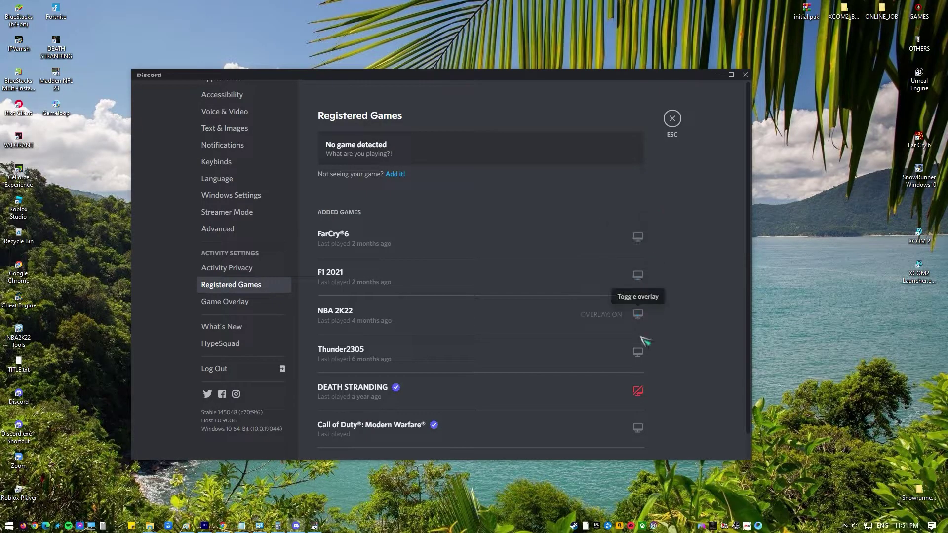
left_click(638, 391)
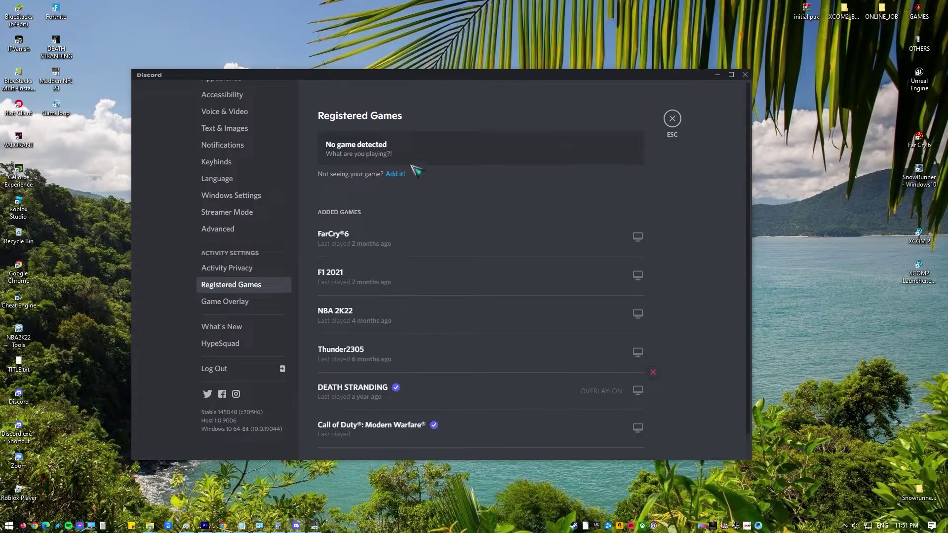
Add Madden NFL 23 as a registered game
left_click(395, 175)
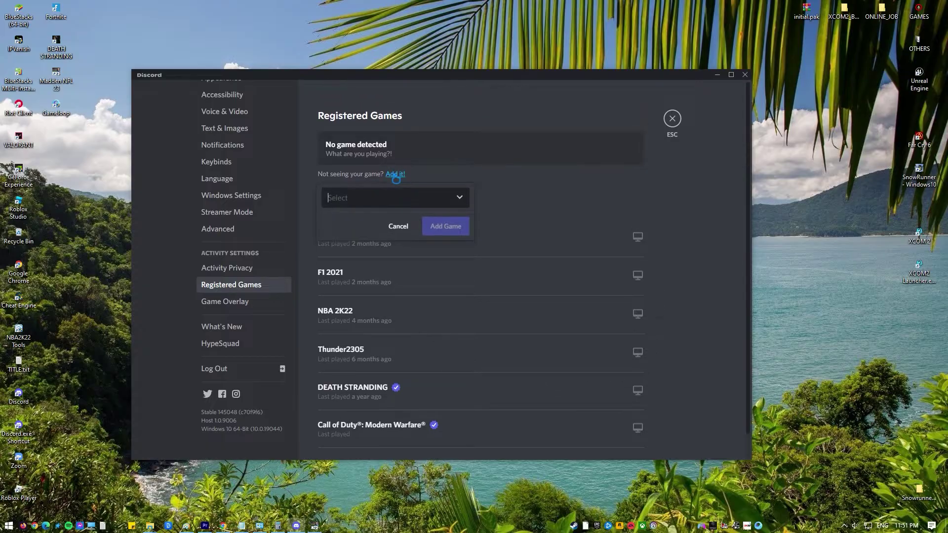
left_click(459, 199)
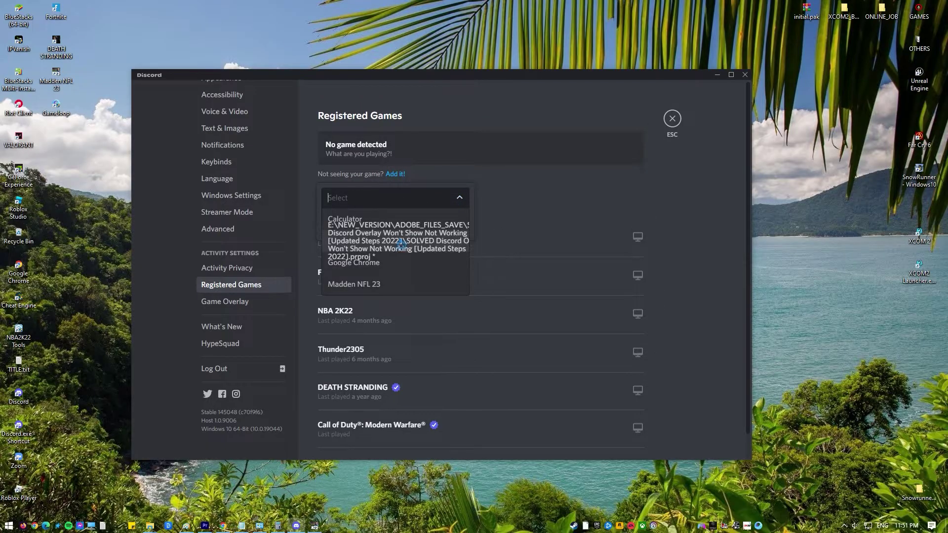
left_click(446, 291)
left_click(448, 233)
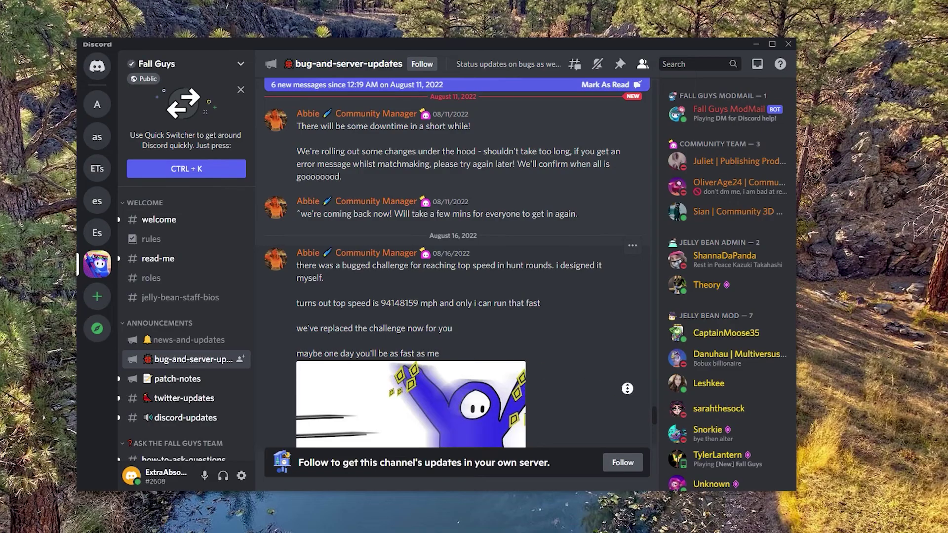
scroll(627, 389, "up", 2)
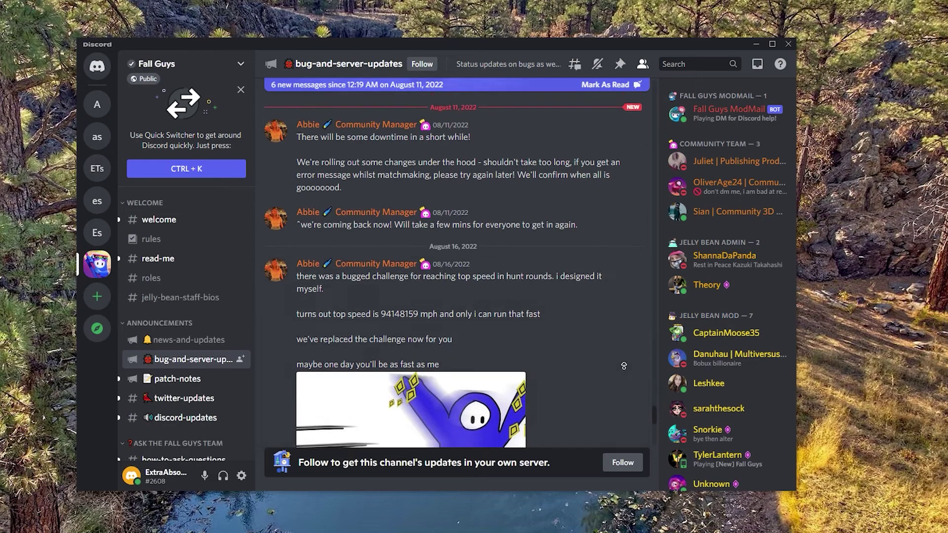
scroll(624, 366, "up", 3)
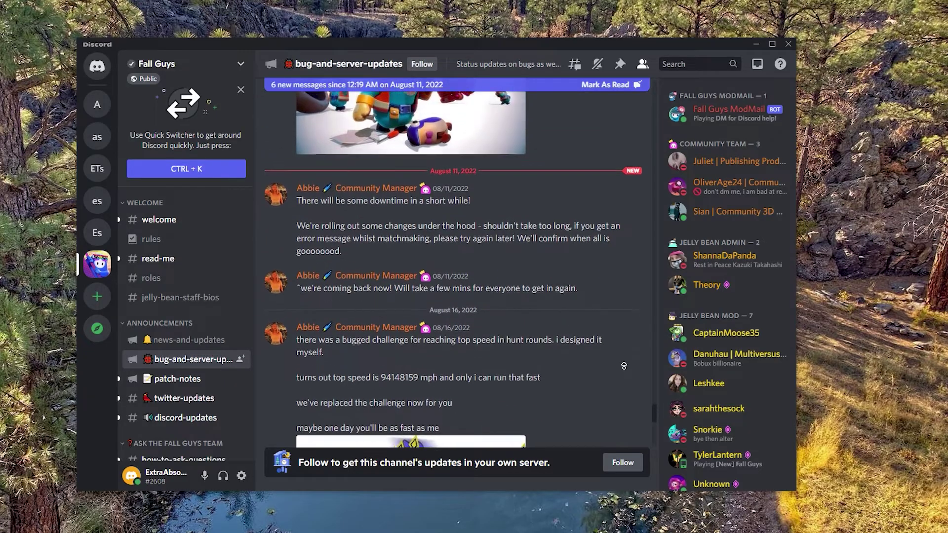
scroll(625, 365, "up", 3)
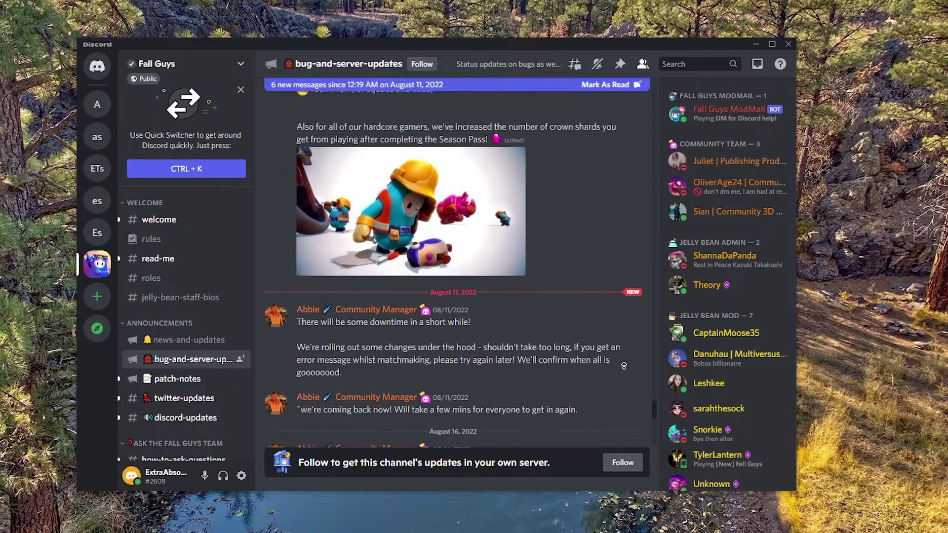
scroll(624, 366, "down", 5)
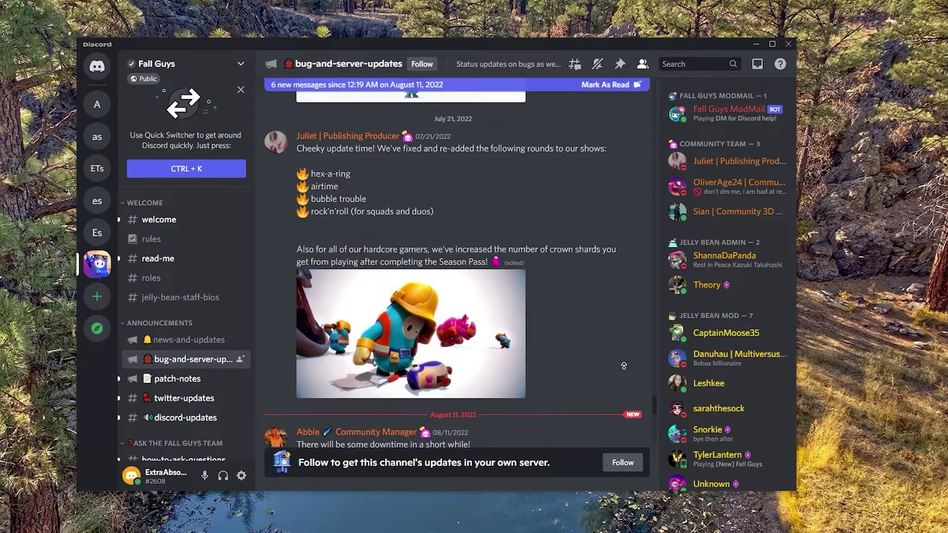
scroll(625, 366, "up", 3)
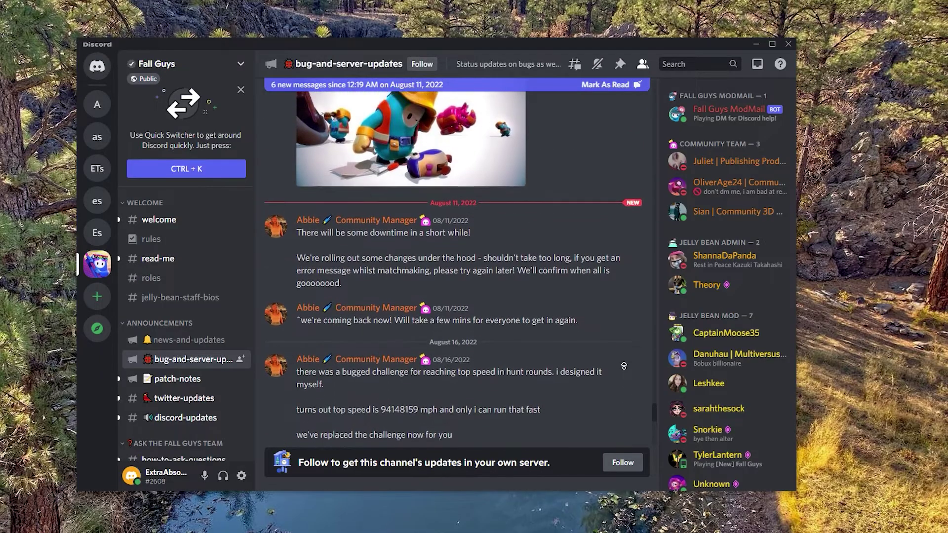
scroll(624, 366, "up", 3)
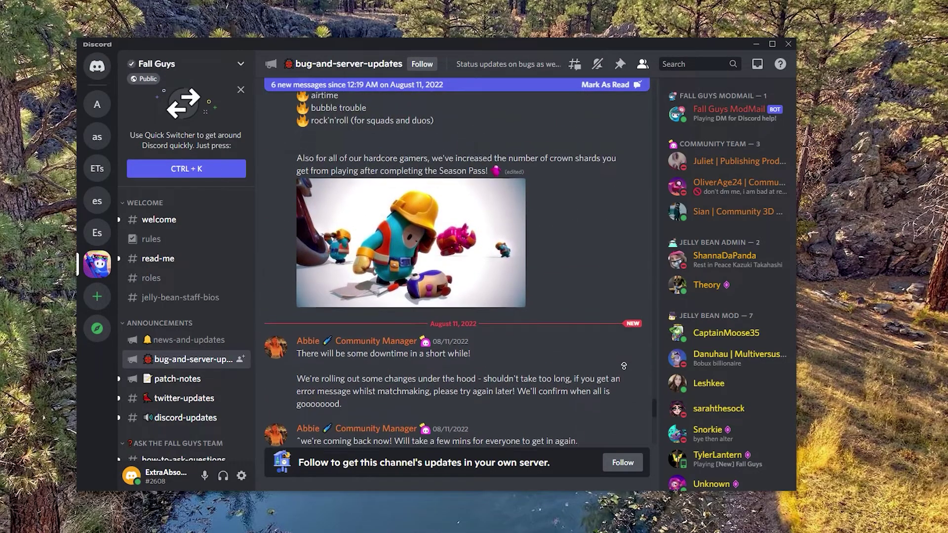
scroll(624, 366, "up", 3)
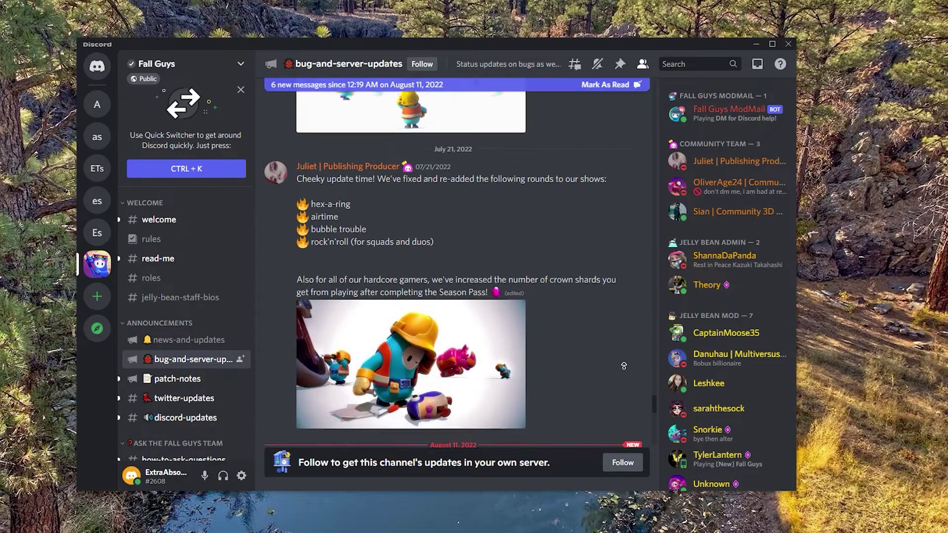
scroll(624, 366, "up", 3)
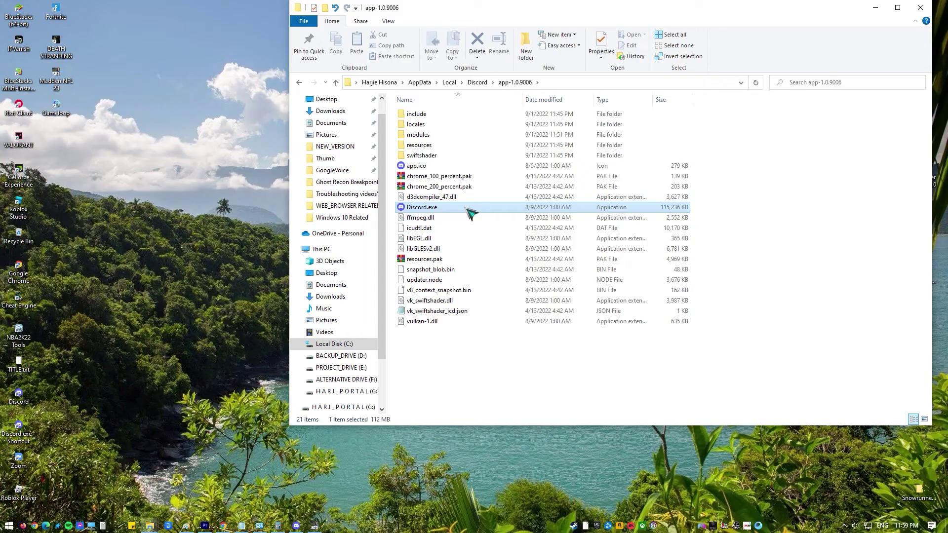
Check 'Run this program as an administrator' in Discord.exe's Compatibility properties and apply
left_click(466, 207)
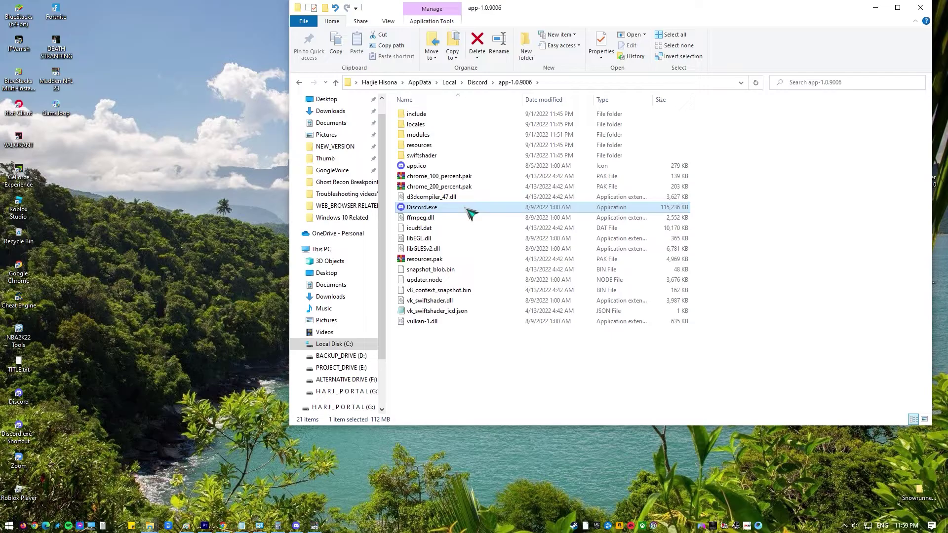
right_click(470, 214)
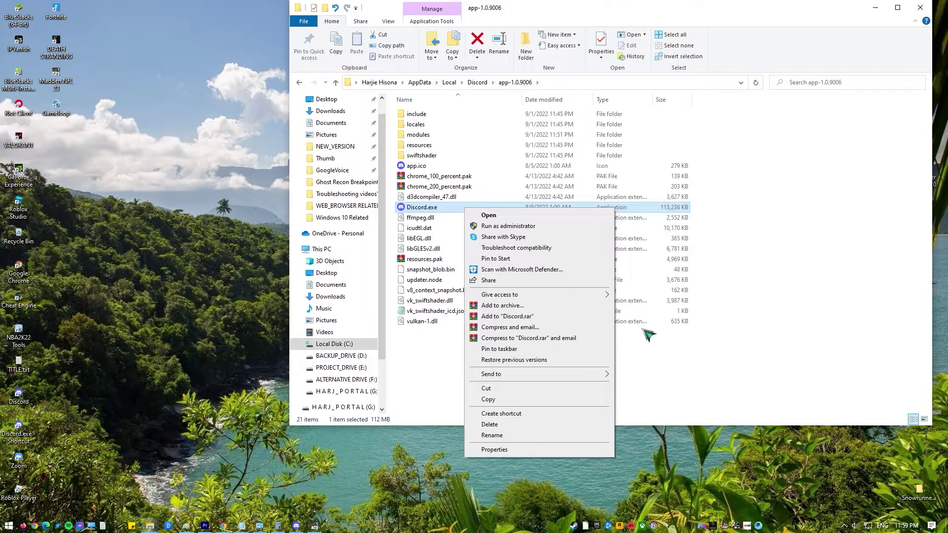
left_click(521, 449)
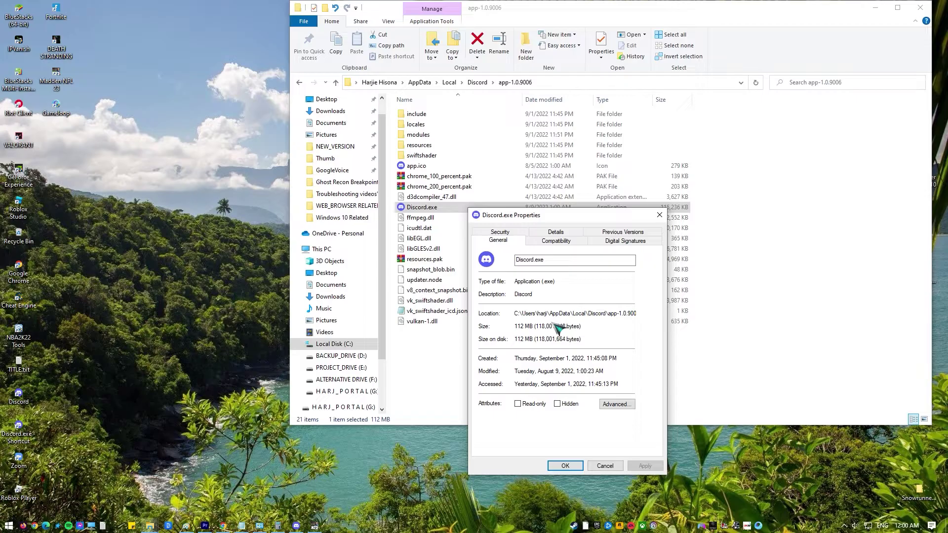
left_click(562, 242)
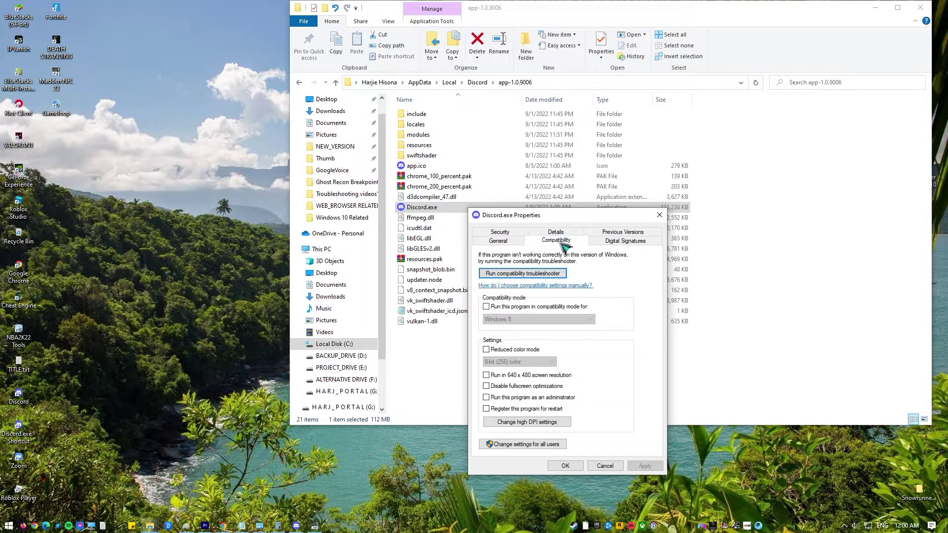
left_click(487, 397)
left_click(645, 467)
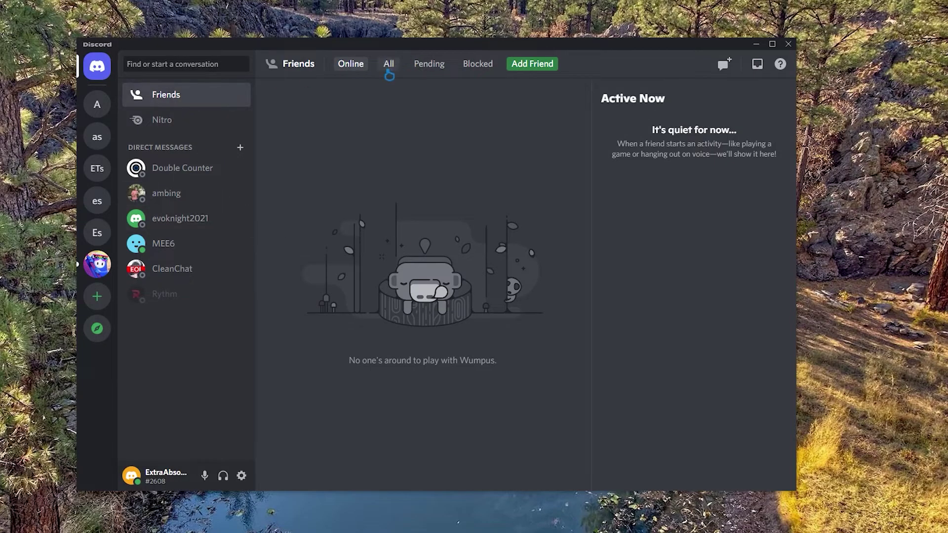
Toggle the friends list to All and back to Online, then open the Fall Guys server
left_click(389, 67)
left_click(349, 69)
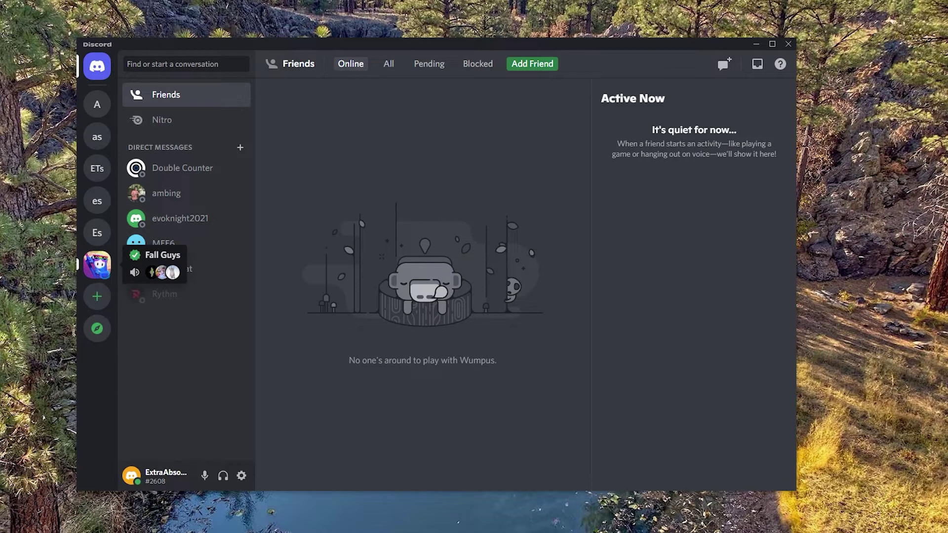
left_click(97, 264)
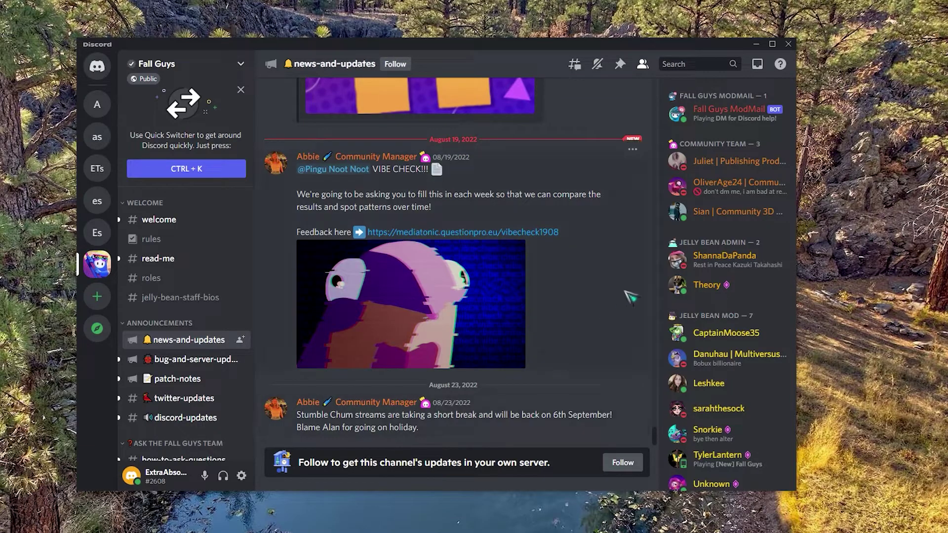
Start following news-and-updates and open the Send To server dropdown
left_click(612, 469)
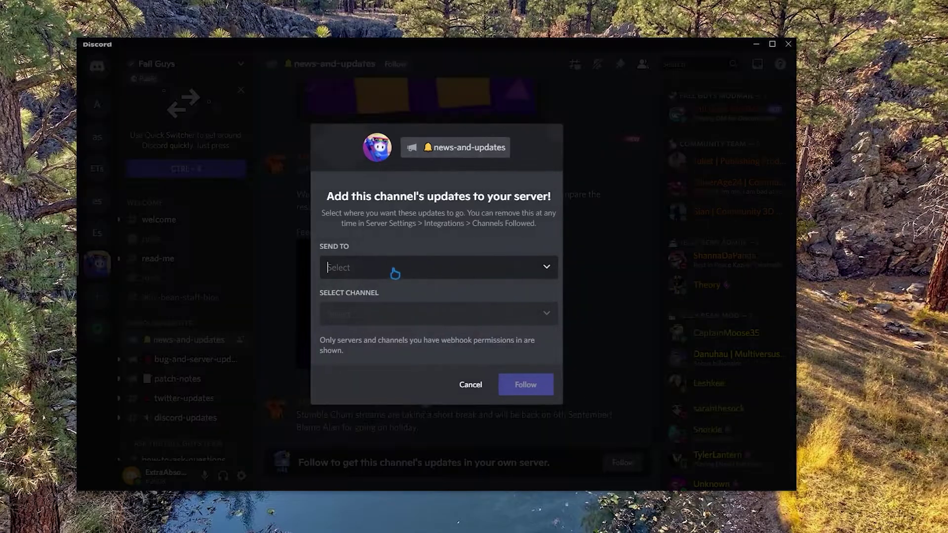
left_click(396, 274)
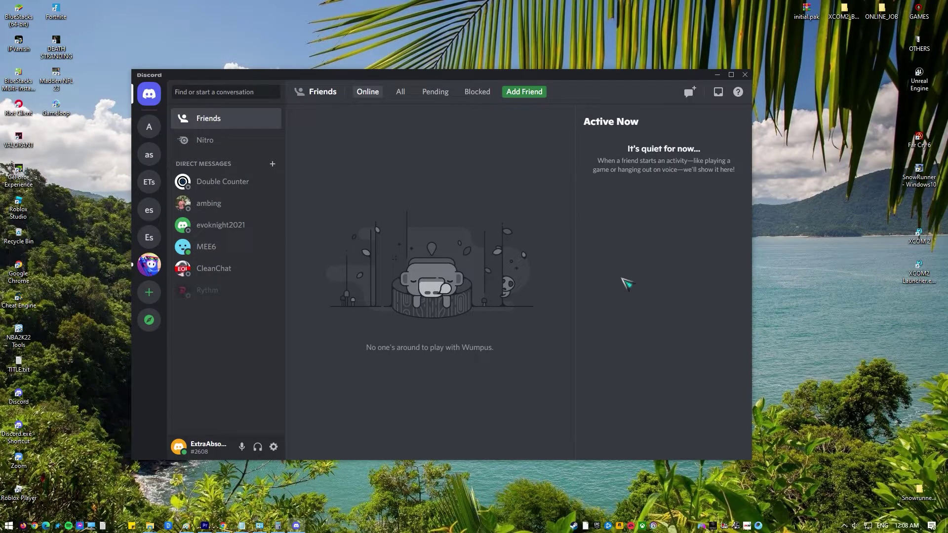
Switch off H.264 Hardware Acceleration under Voice & Video's Video Codec settings
left_click(279, 450)
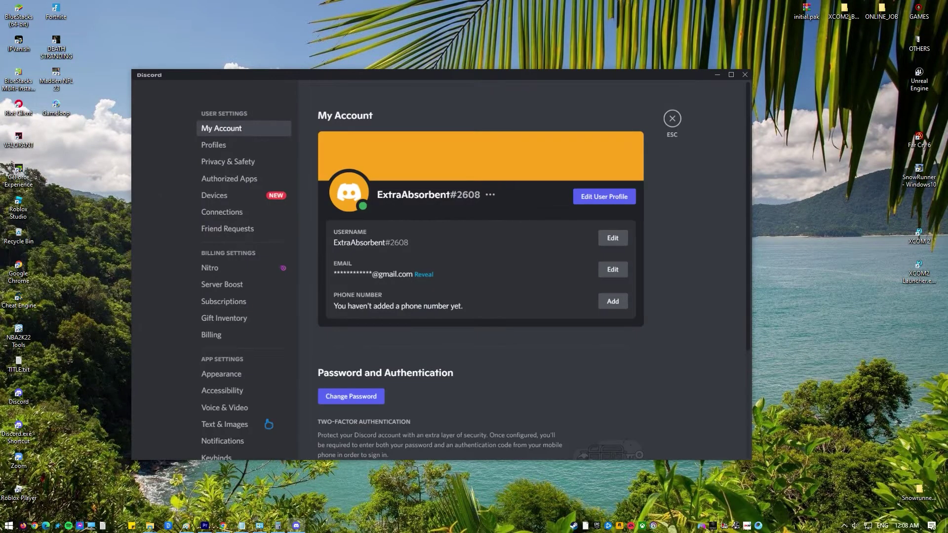
scroll(265, 337, "down", 3)
scroll(265, 338, "down", 1)
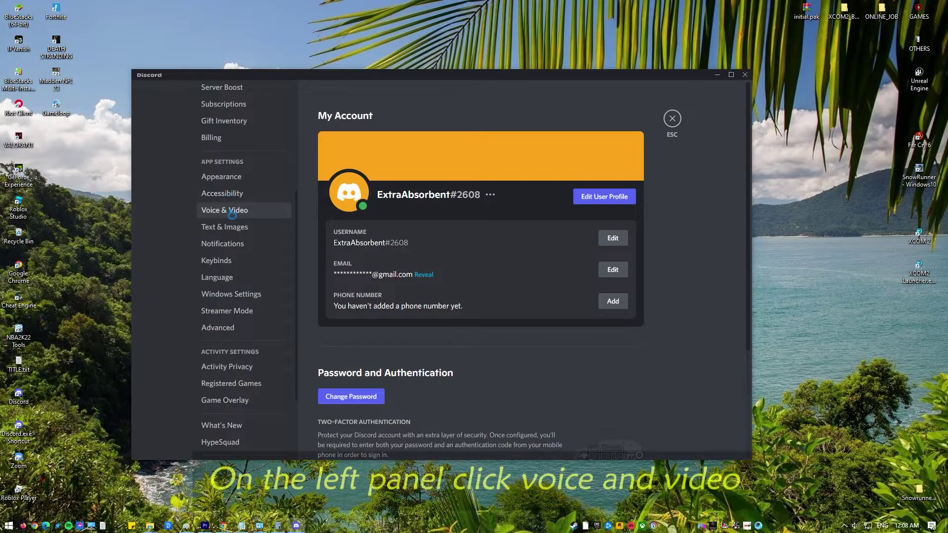
left_click(225, 210)
scroll(477, 262, "down", 5)
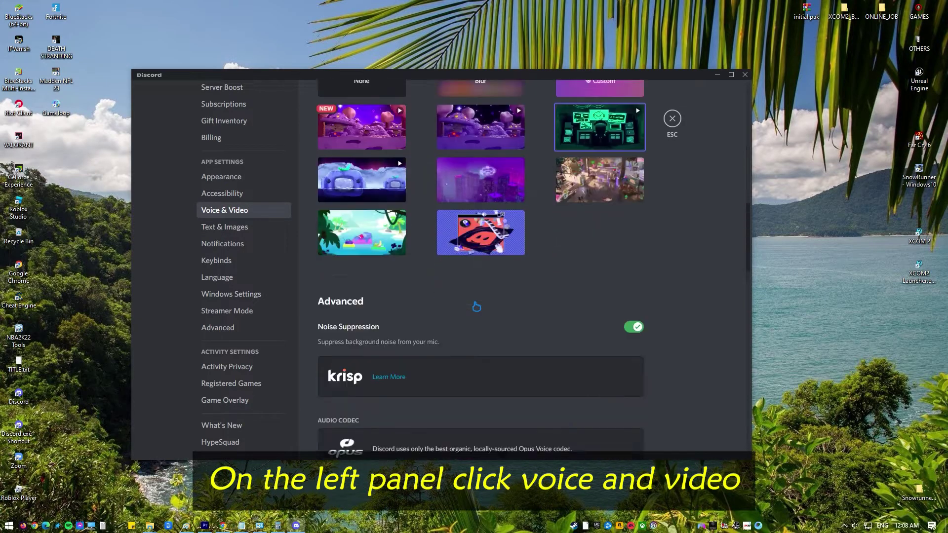
scroll(476, 306, "down", 6)
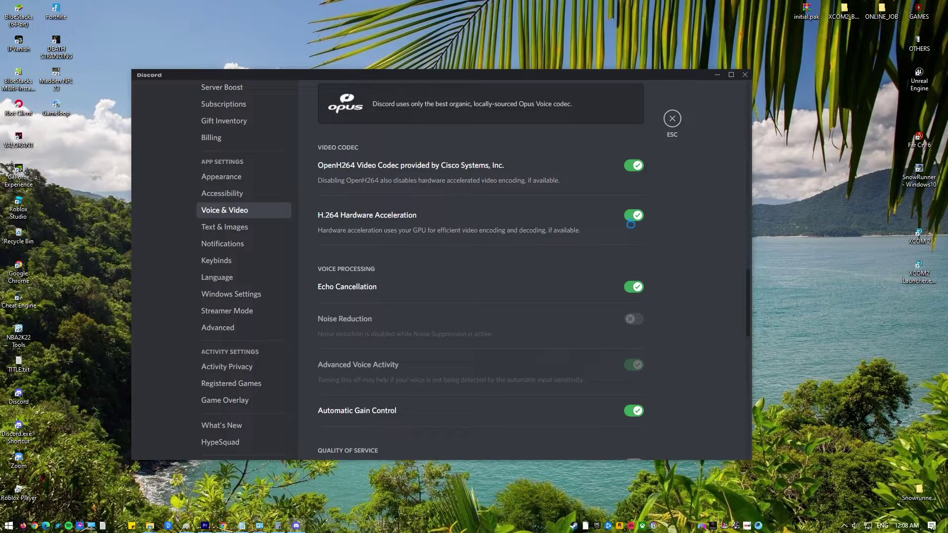
left_click(631, 221)
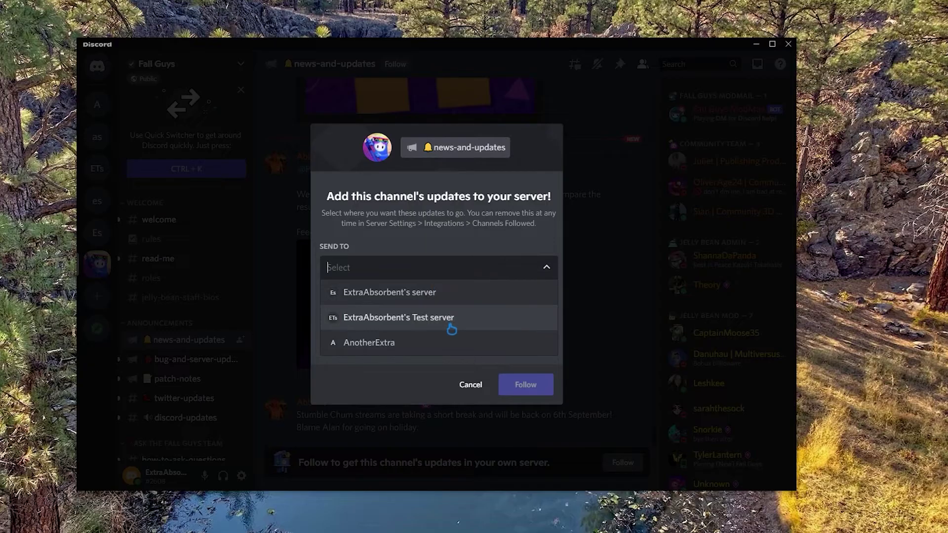
Follow news-and-updates into your own server's general channel
left_click(445, 299)
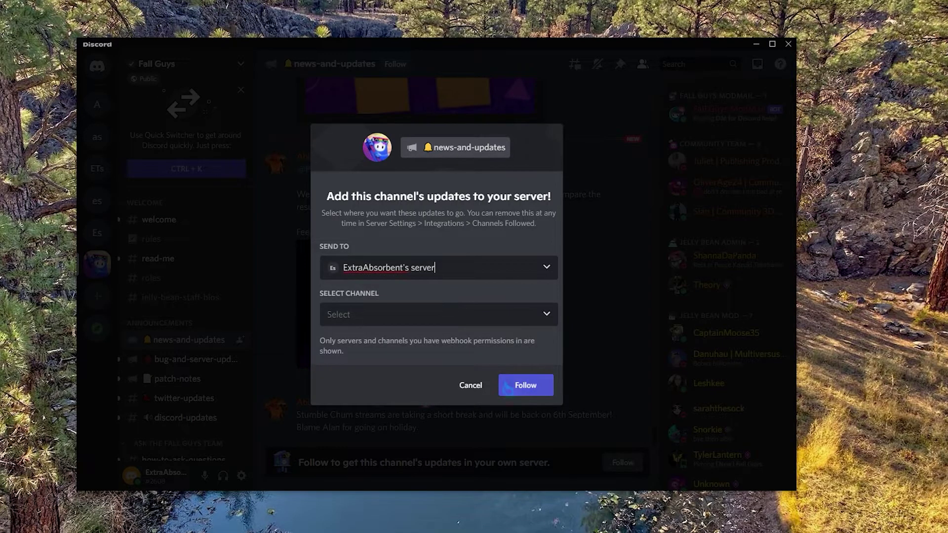
left_click(475, 324)
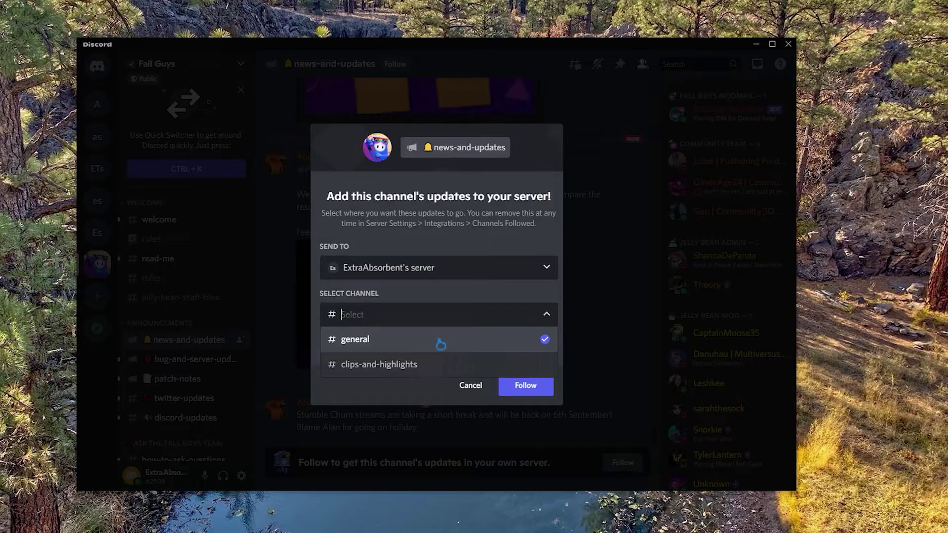
left_click(441, 344)
left_click(470, 391)
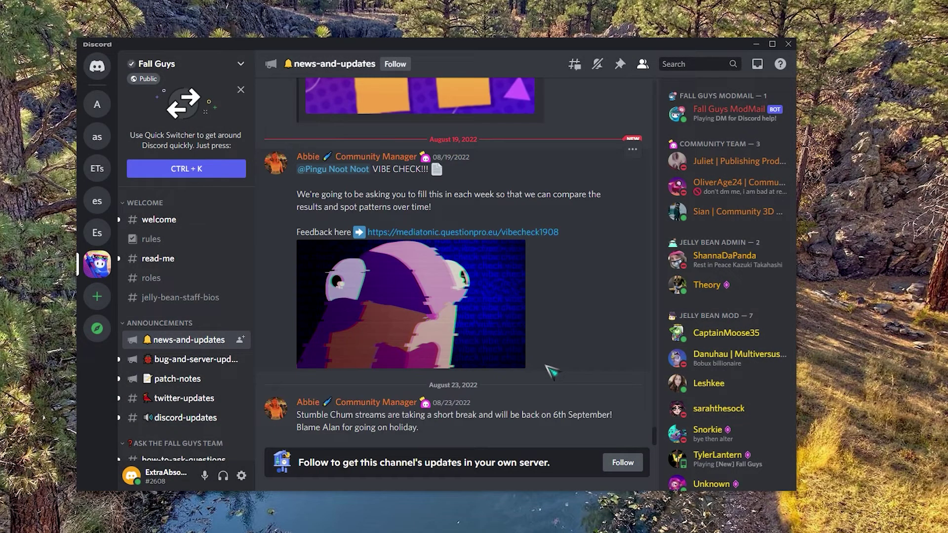
Scroll back through older news-and-updates posts
scroll(552, 371, "up", 5)
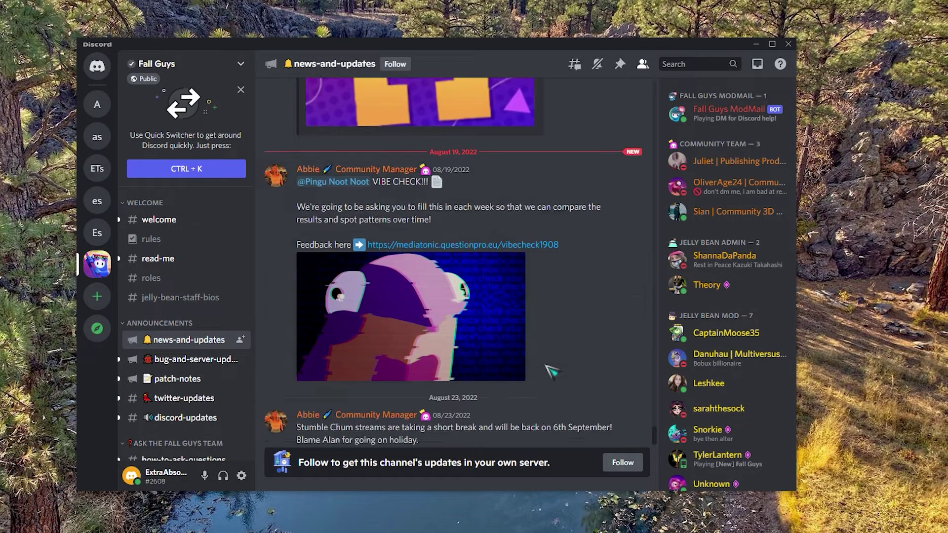
scroll(551, 371, "up", 7)
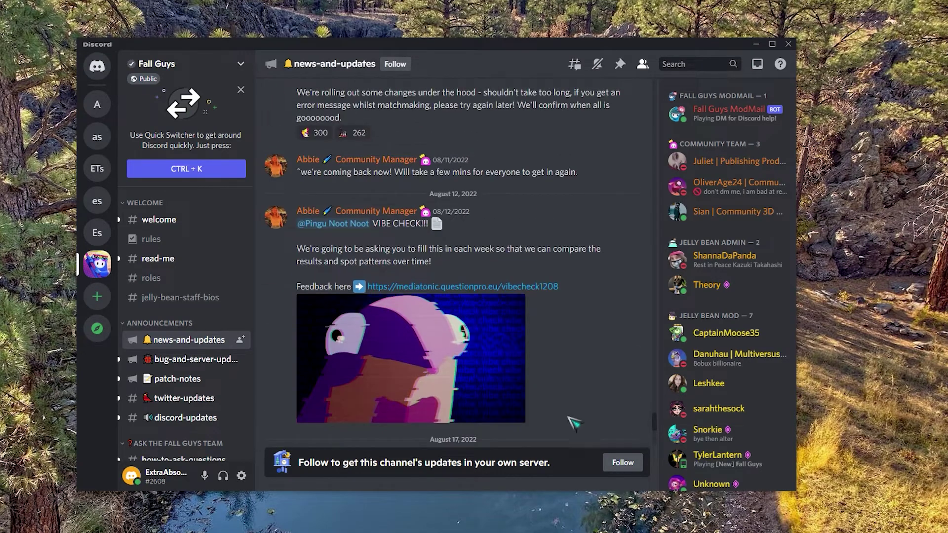
scroll(634, 392, "up", 15)
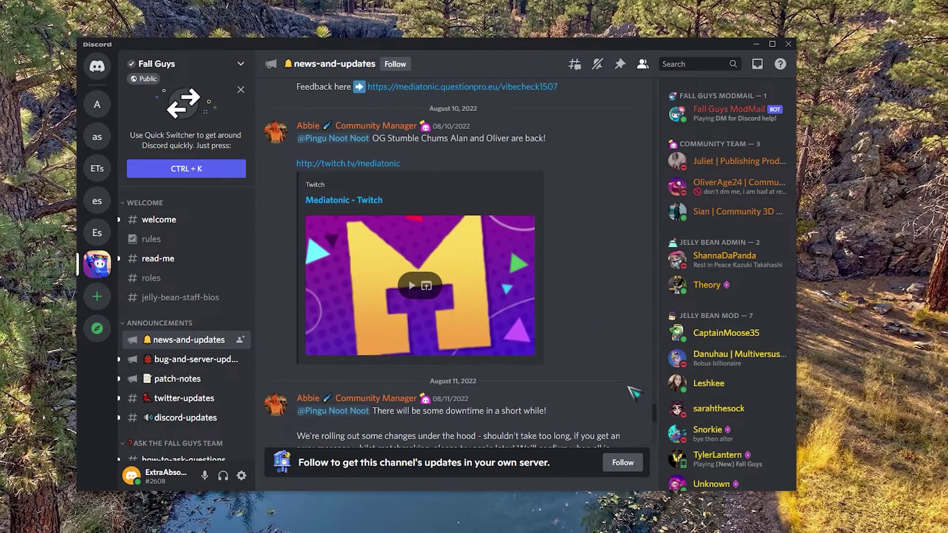
scroll(635, 392, "up", 6)
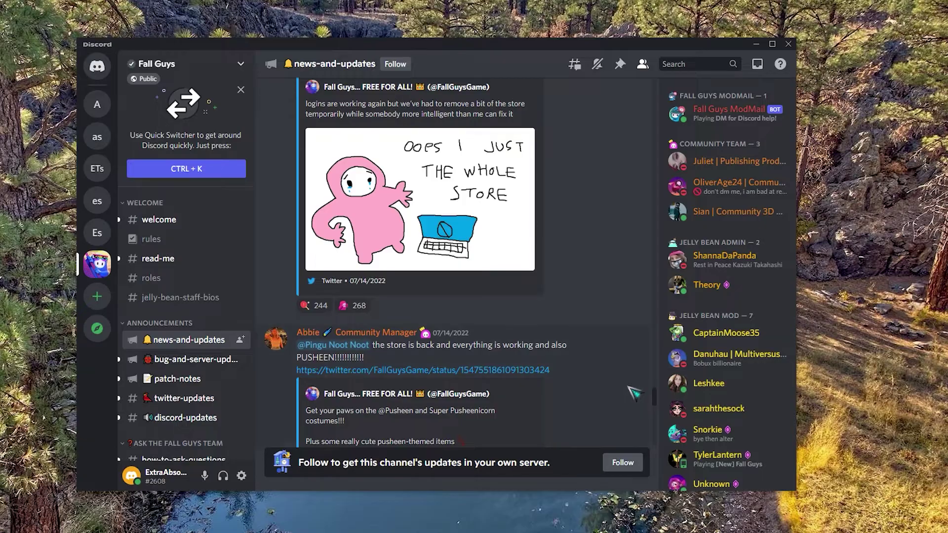
scroll(634, 393, "up", 6)
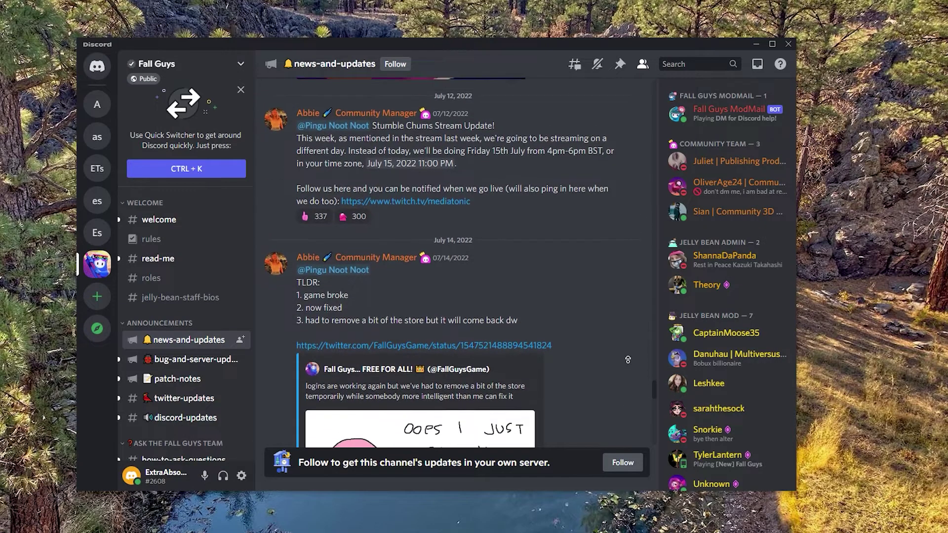
scroll(627, 360, "up", 3)
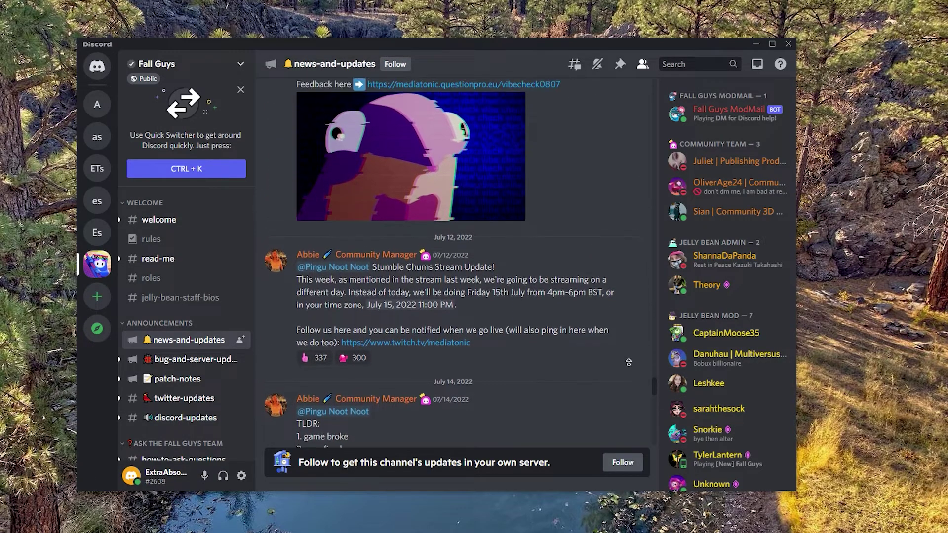
scroll(628, 363, "up", 3)
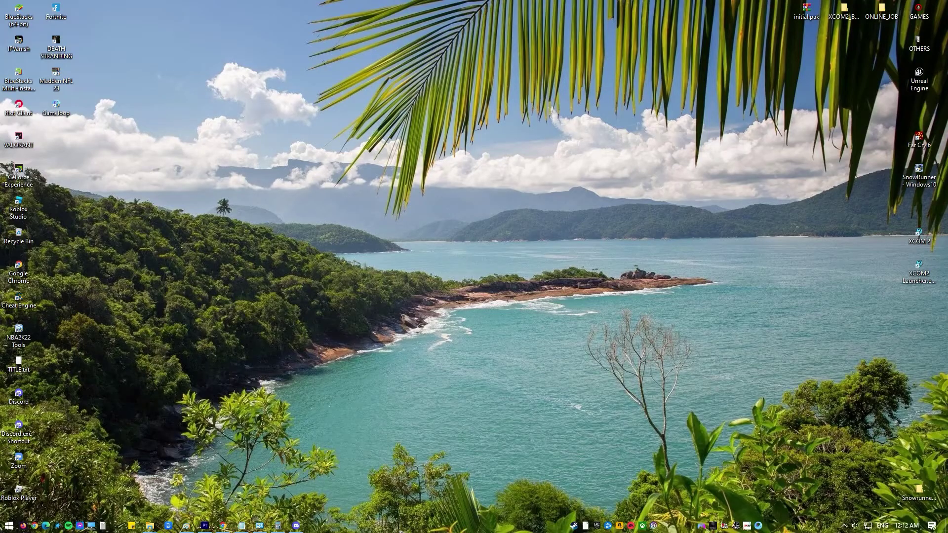
End all Discord (32 bit) processes in Task Manager, close it, and bring up Start
right_click(401, 526)
left_click(461, 490)
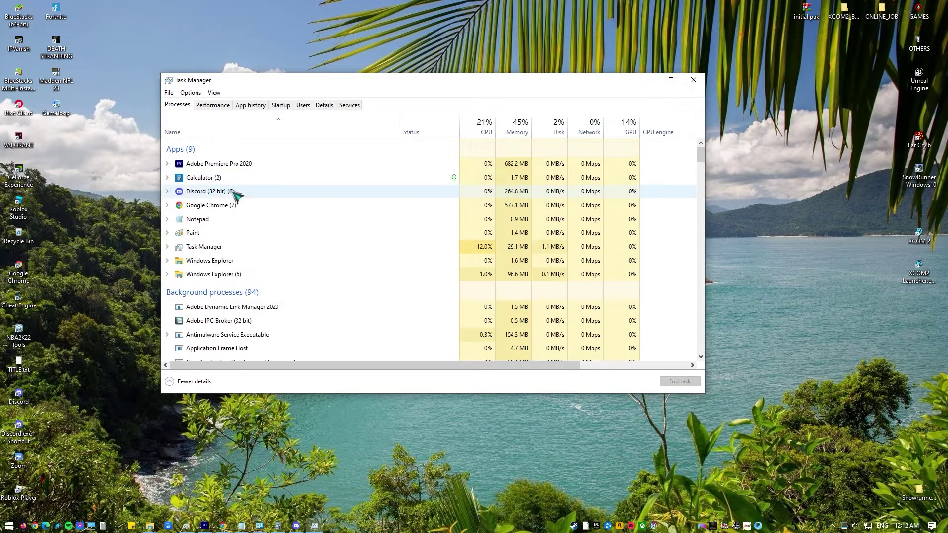
left_click(247, 193)
left_click(168, 192)
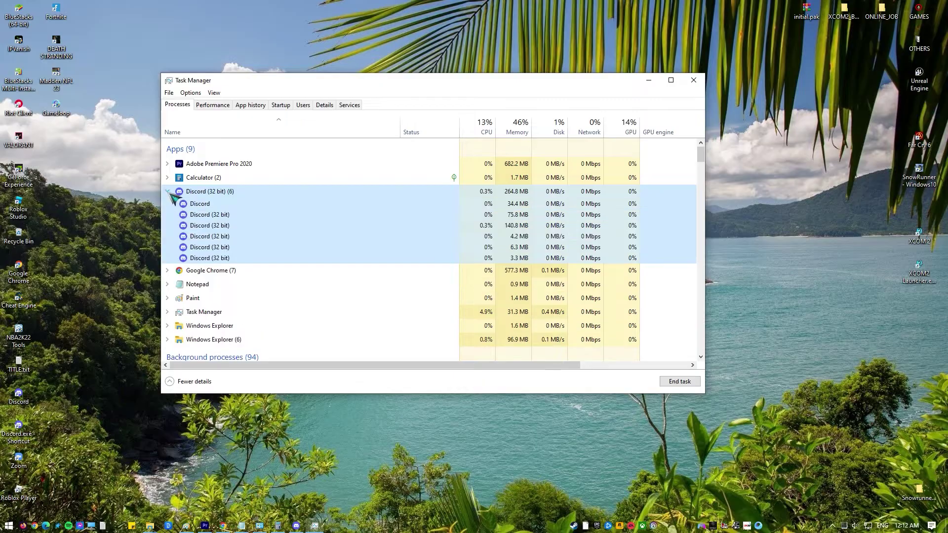
right_click(286, 194)
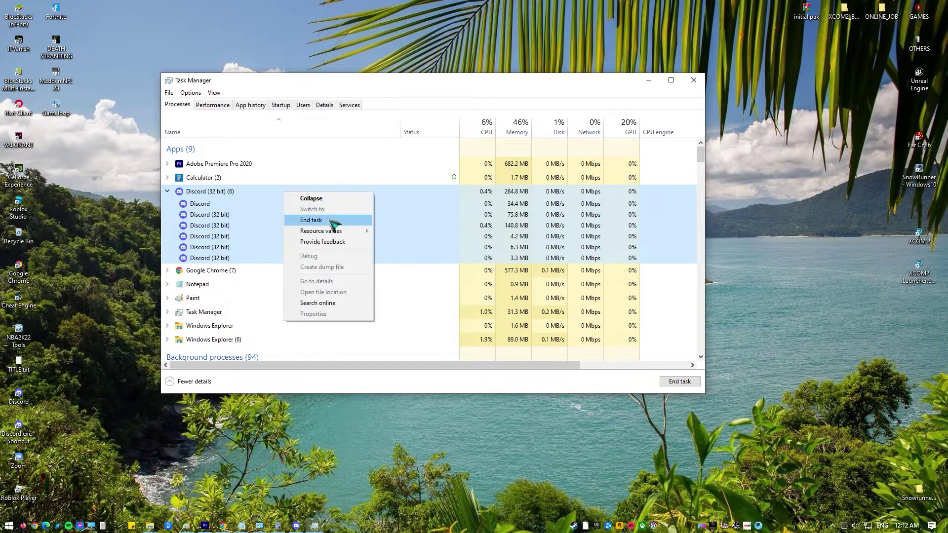
left_click(334, 221)
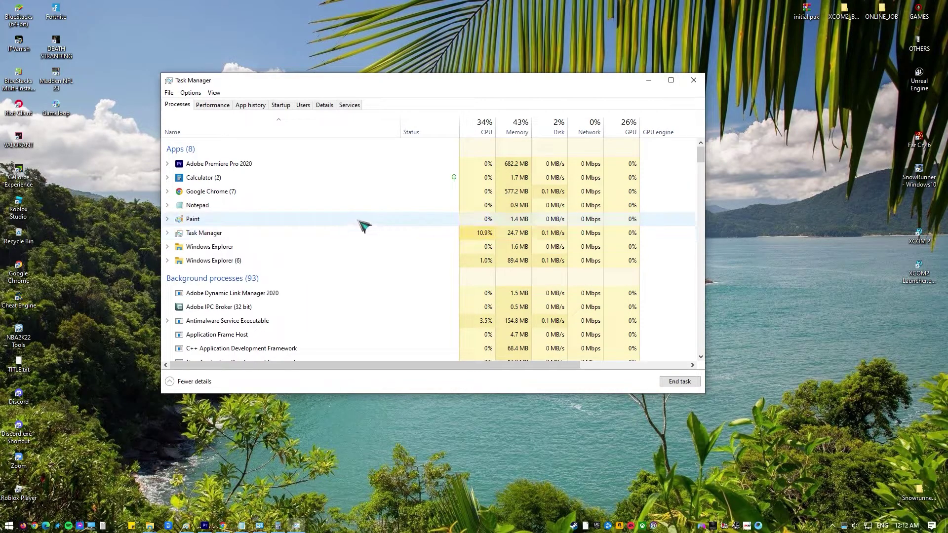
left_click(694, 81)
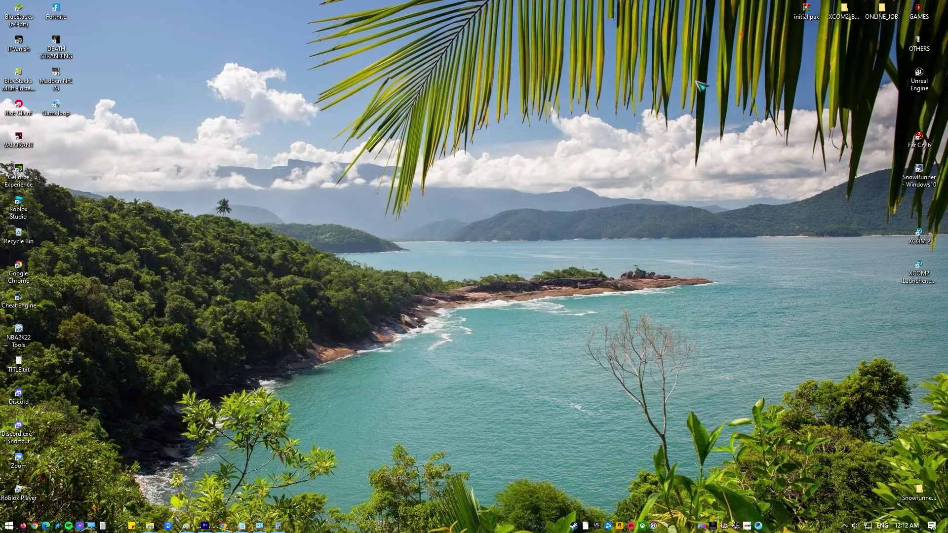
key("super")
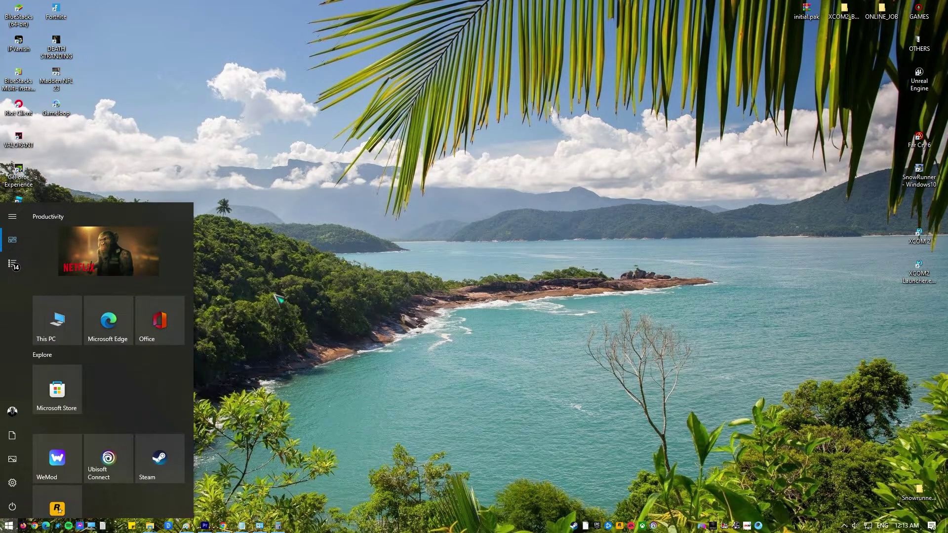
Find Discord in Apps & features by searching 'iscor', then uninstall it, confirming twice
left_click(12, 483)
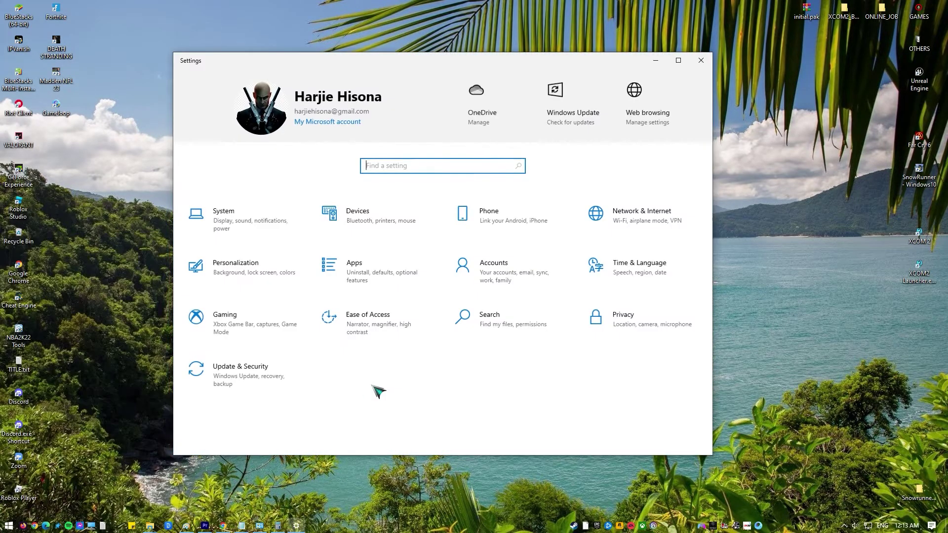
left_click(366, 281)
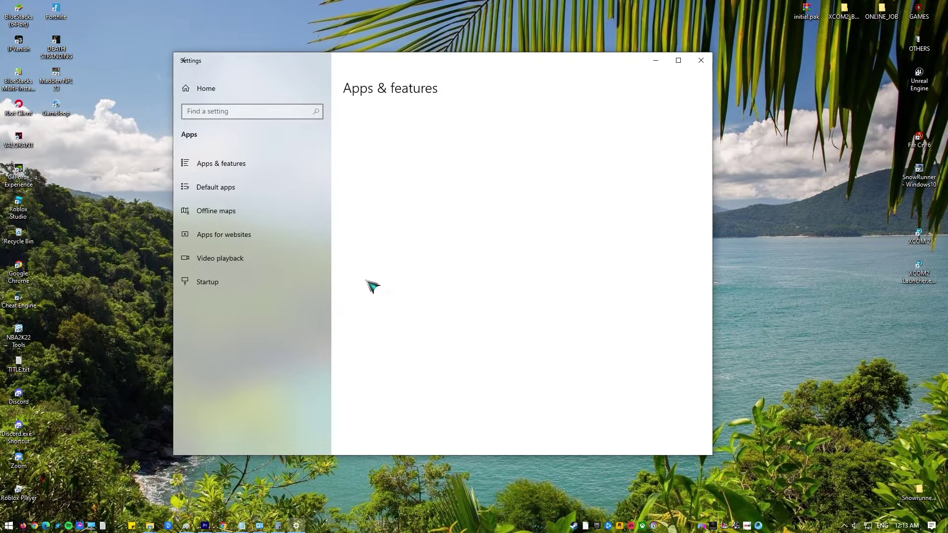
left_click(426, 273)
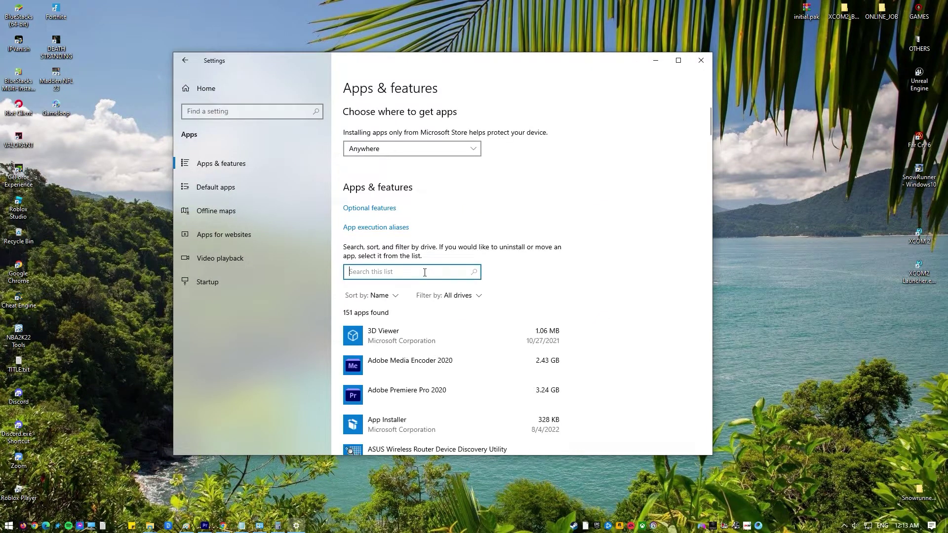
type("discor")
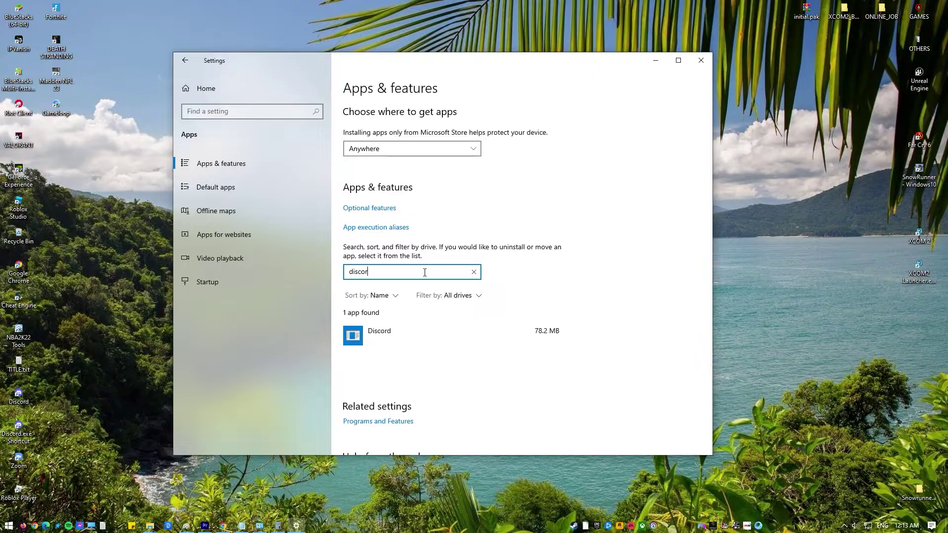
left_click(524, 344)
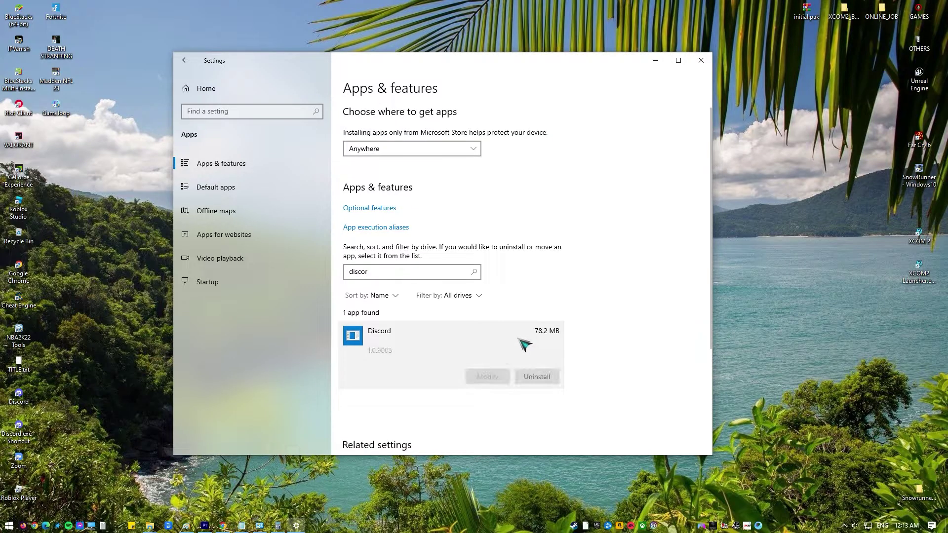
left_click(547, 381)
left_click(573, 354)
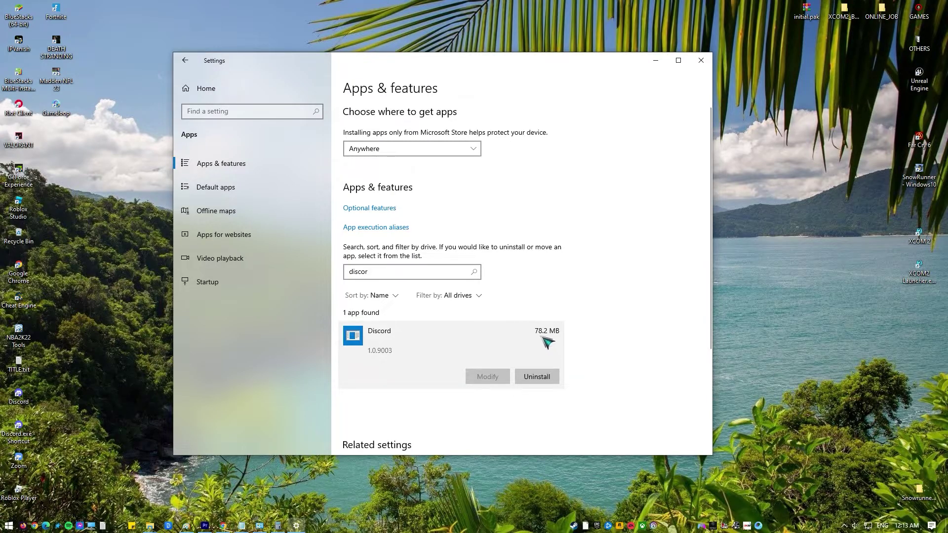
left_click(553, 377)
left_click(574, 354)
Close Windows Settings and refresh the desktop
left_click(701, 60)
right_click(365, 303)
left_click(393, 326)
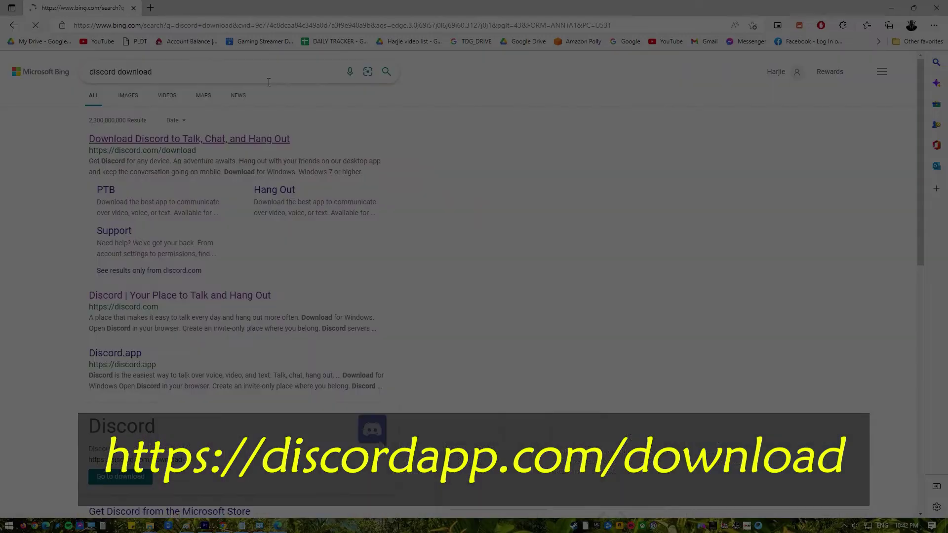
Download DiscordSetup.exe for Windows from discord.com/download and run the installer
left_click(256, 141)
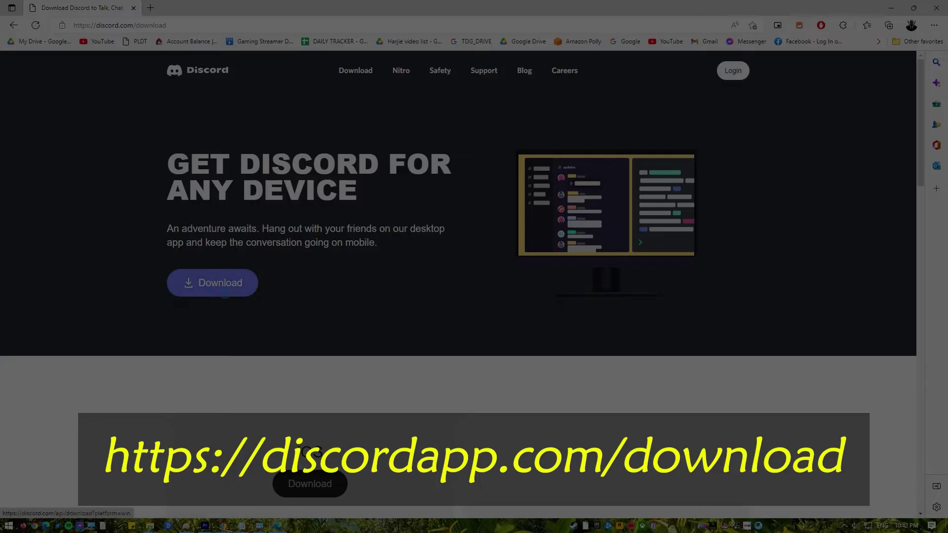
left_click(224, 291)
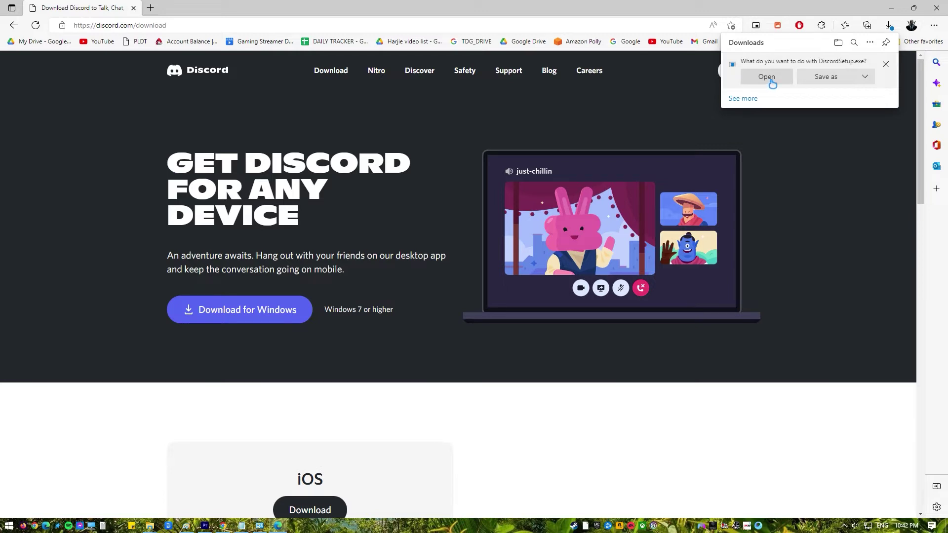
left_click(772, 82)
scroll(547, 367, "up", 4)
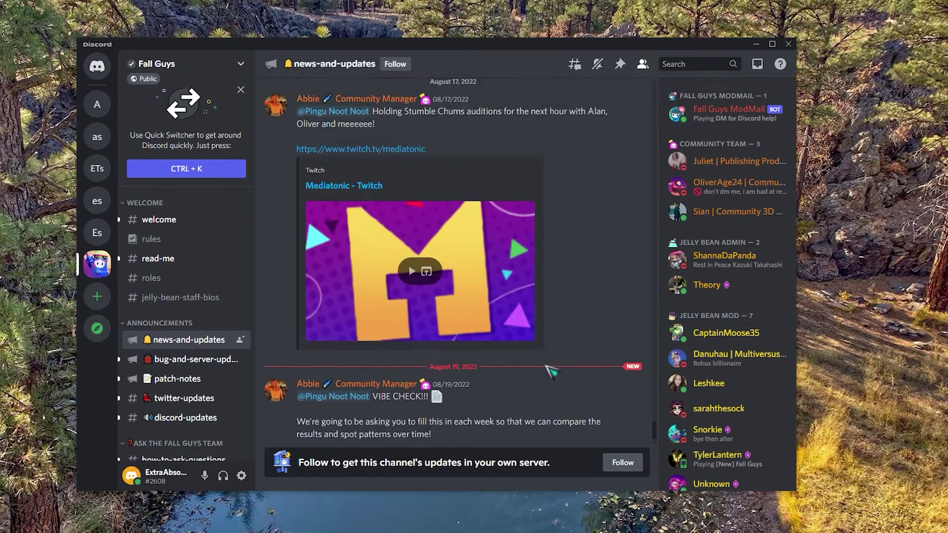
scroll(548, 369, "up", 8)
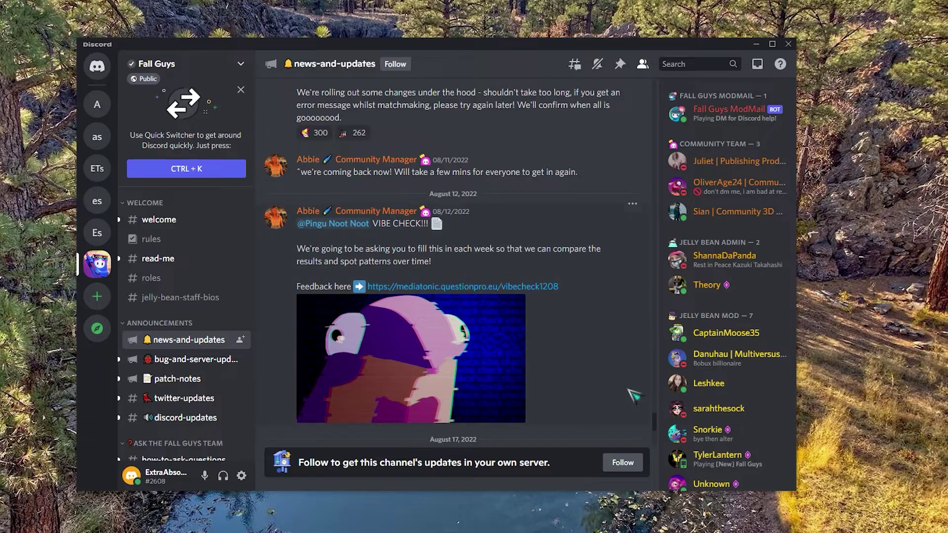
scroll(630, 389, "up", 10)
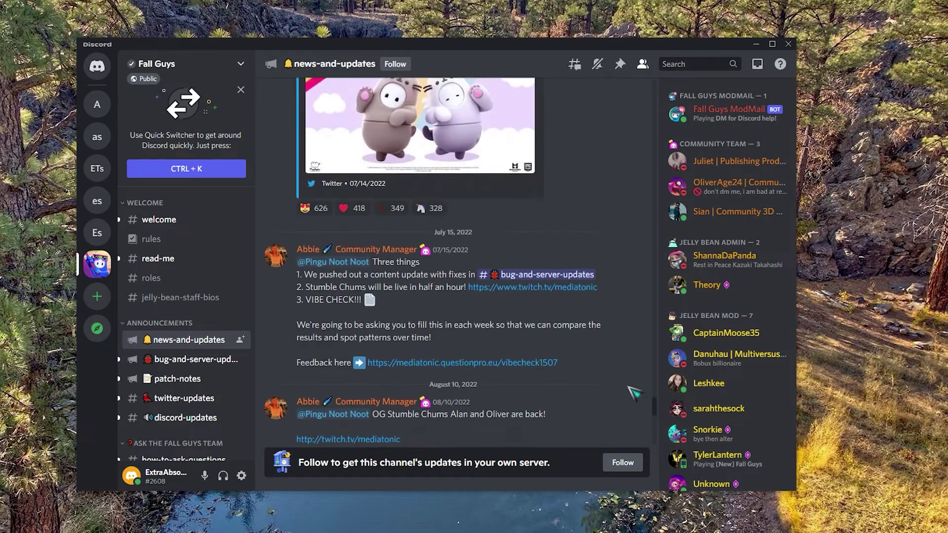
scroll(634, 393, "up", 5)
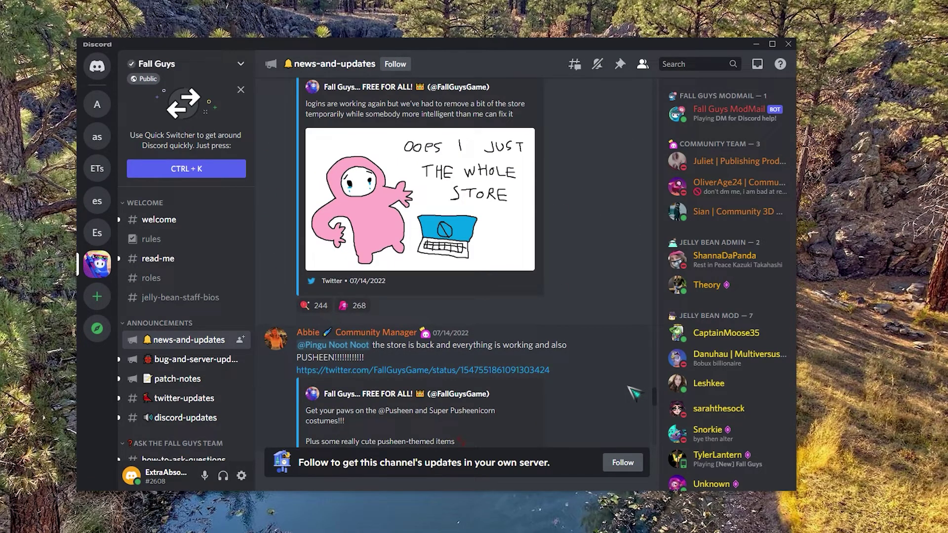
scroll(634, 393, "up", 7)
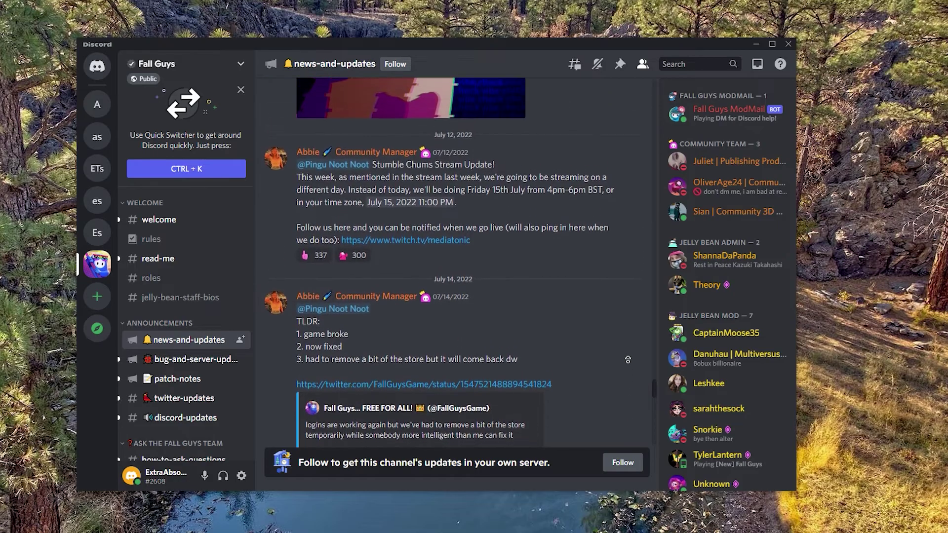
scroll(627, 360, "up", 5)
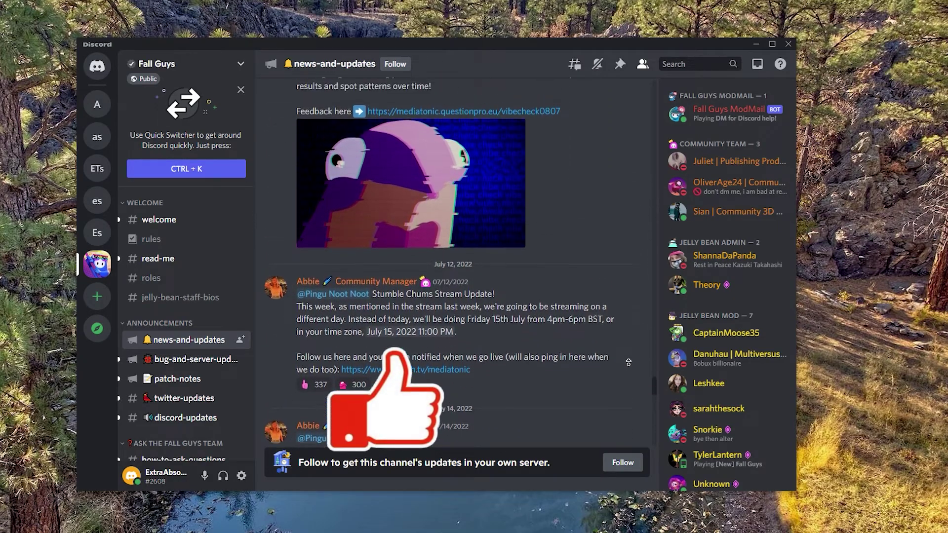
scroll(628, 363, "up", 3)
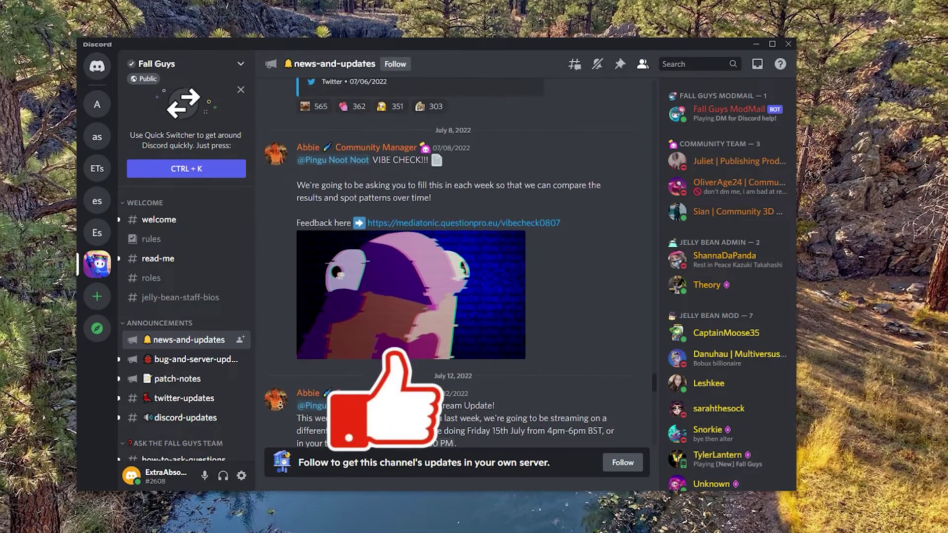